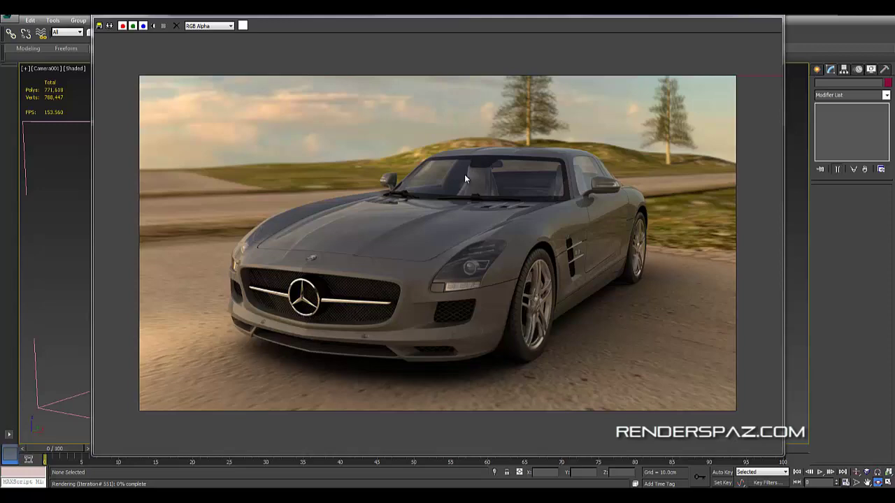
- Drag the ActiveShade render window down and left until the menu bar and toolbar show
mouse_move(427, 14)
mouse_down()
mouse_move(392, 33)
mouse_move(459, 29)
mouse_up()
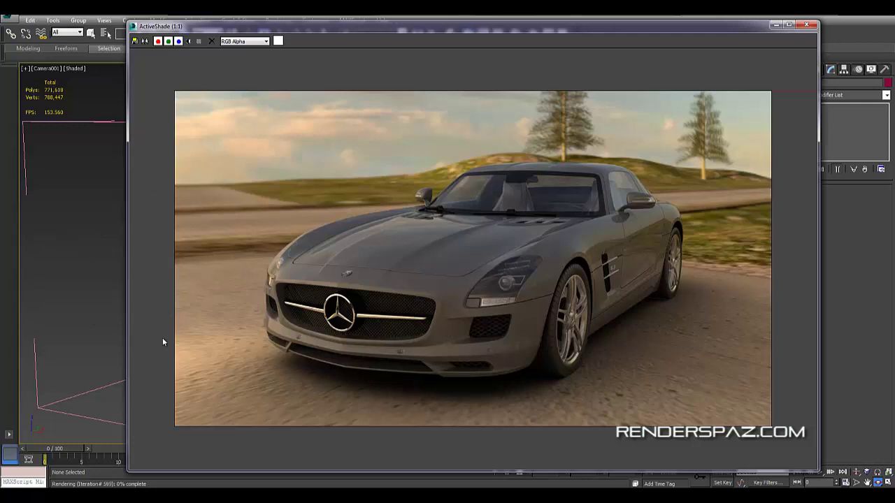
drag(395, 26, 349, 64)
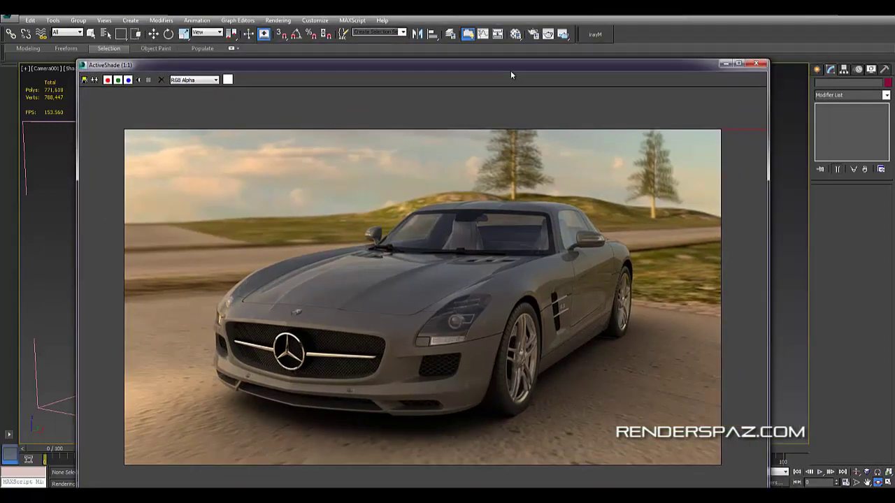
- Open the iray Manager on its Matte tab and move ActiveShade off to the right
click(597, 35)
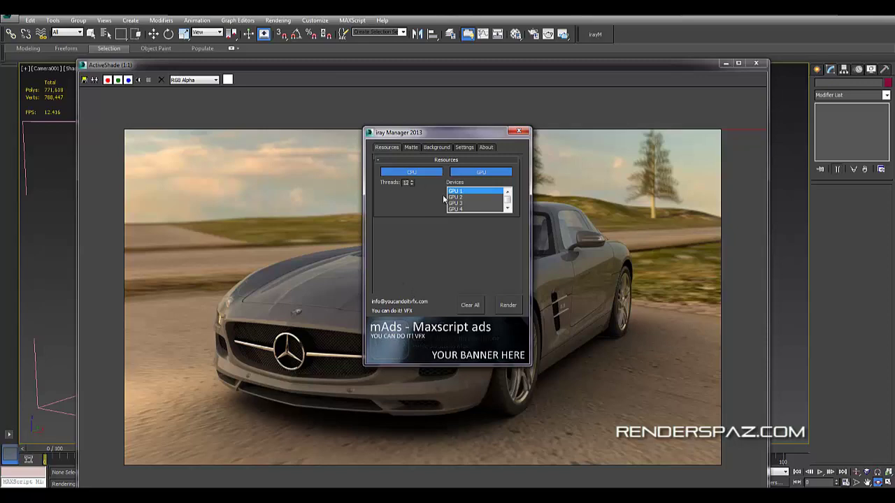
click(413, 147)
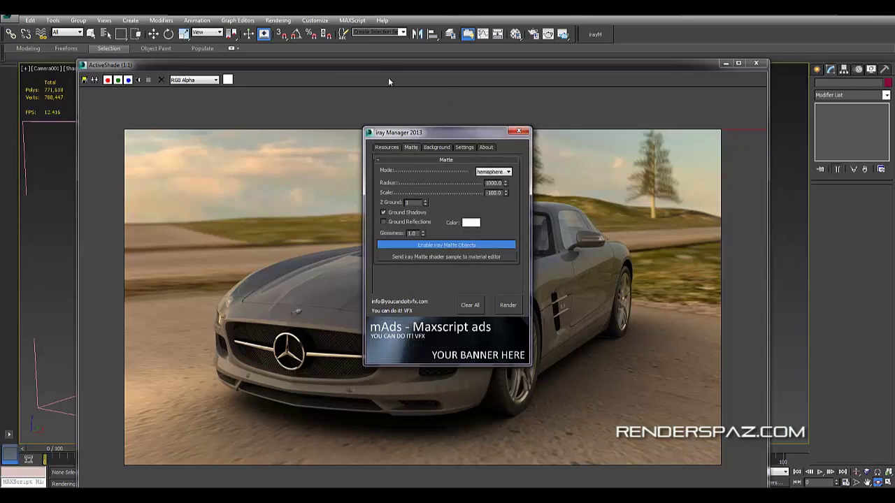
drag(389, 69, 894, 68)
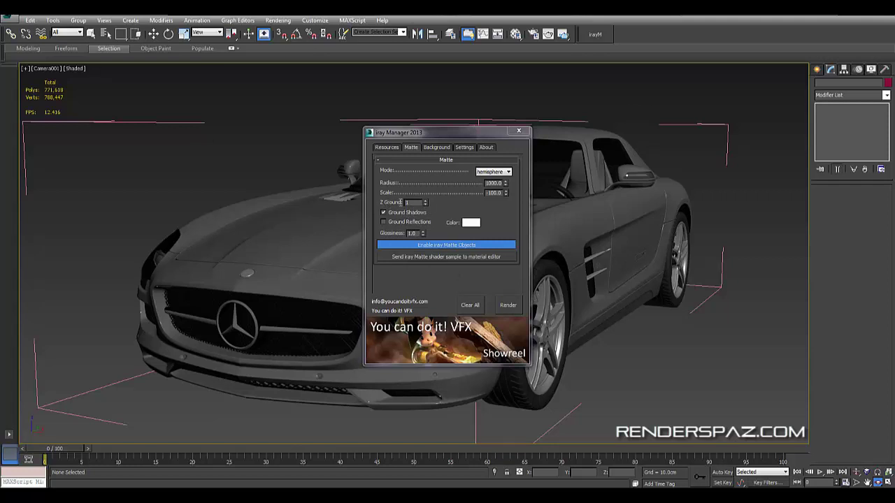
- Try the Z Ground height, leave it at 1, check the Mode list, then show Resources
mouse_move(424, 203)
mouse_down()
mouse_move(424, 212)
mouse_move(426, 201)
mouse_up()
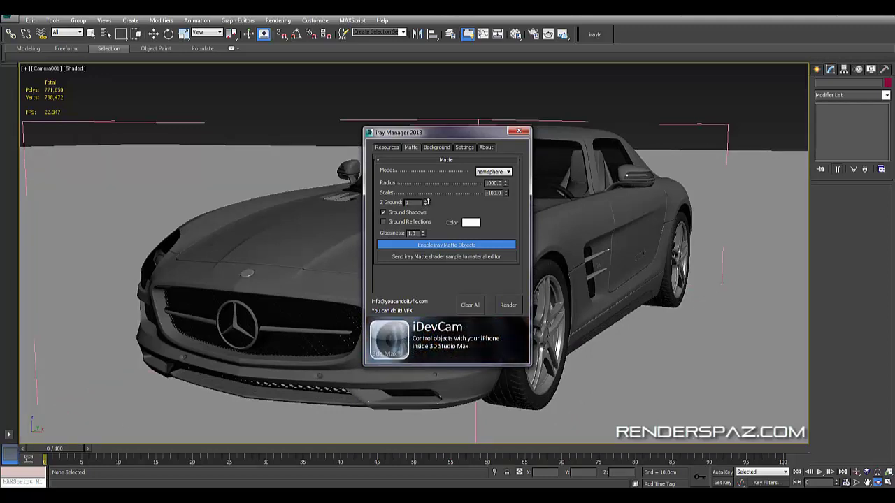
click(426, 201)
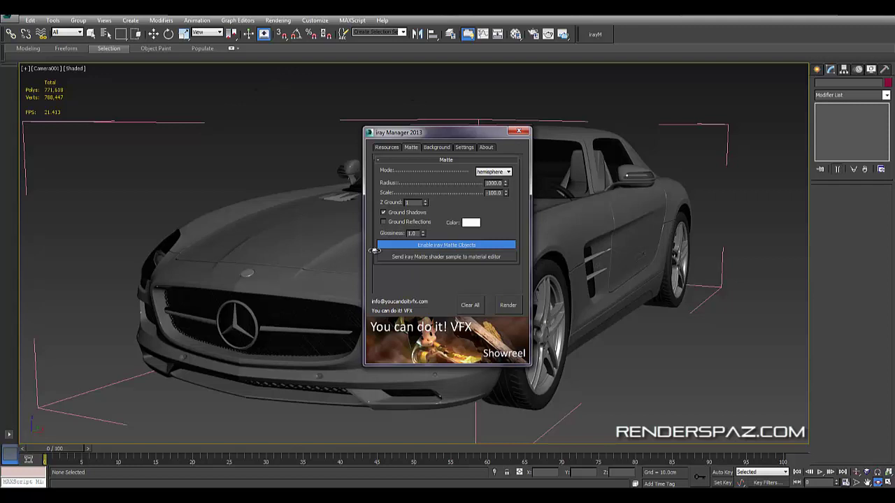
click(493, 174)
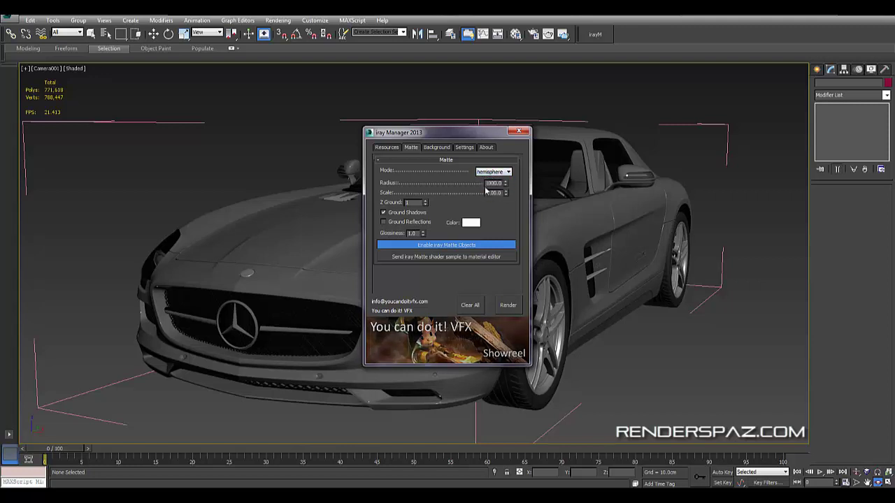
click(486, 187)
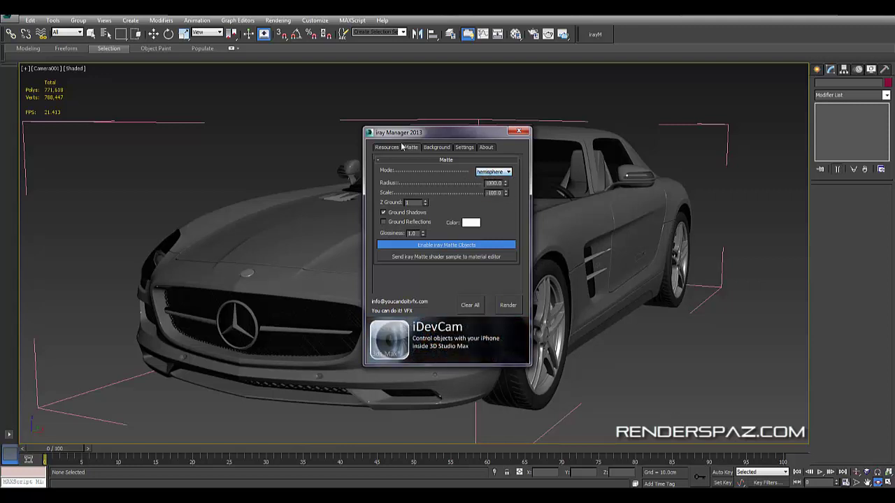
click(387, 147)
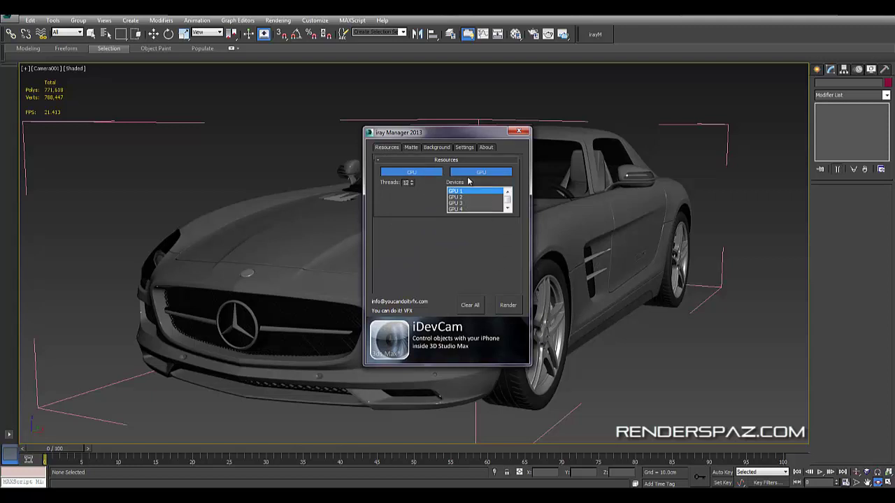
- Open Render Setup beside the iray Manager and enable GPU 2 as a render device
click(278, 20)
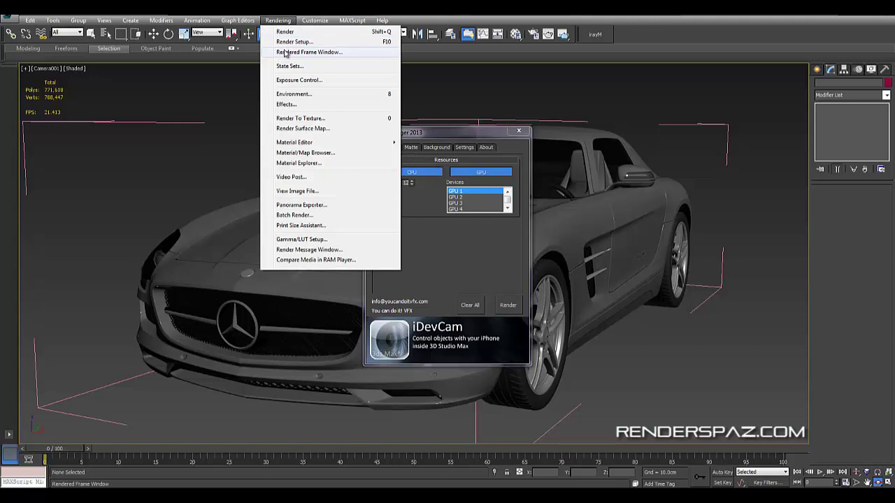
click(292, 42)
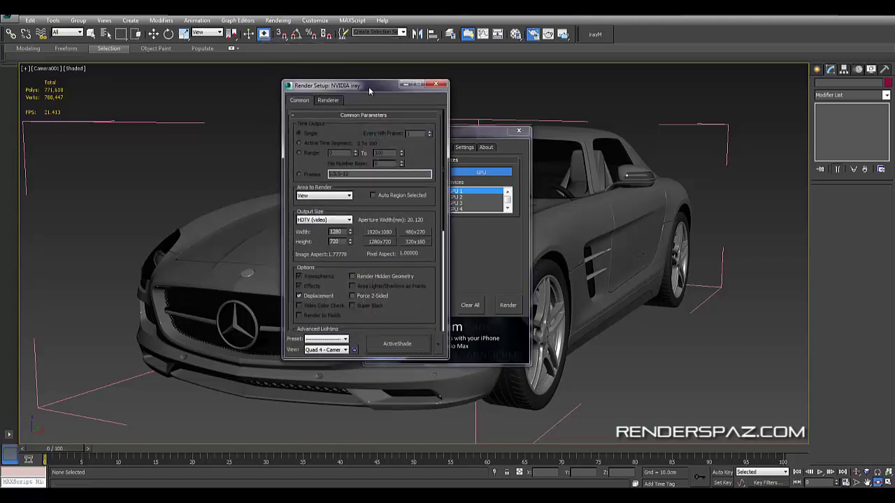
drag(369, 86, 252, 82)
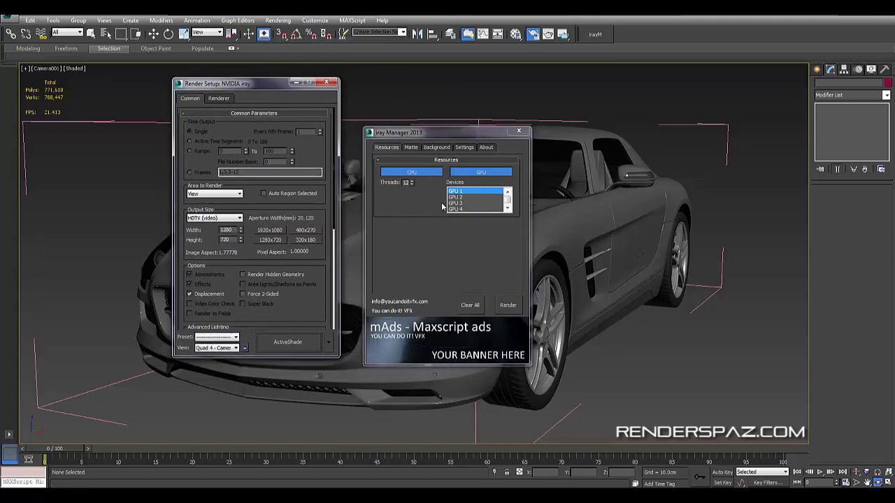
click(459, 198)
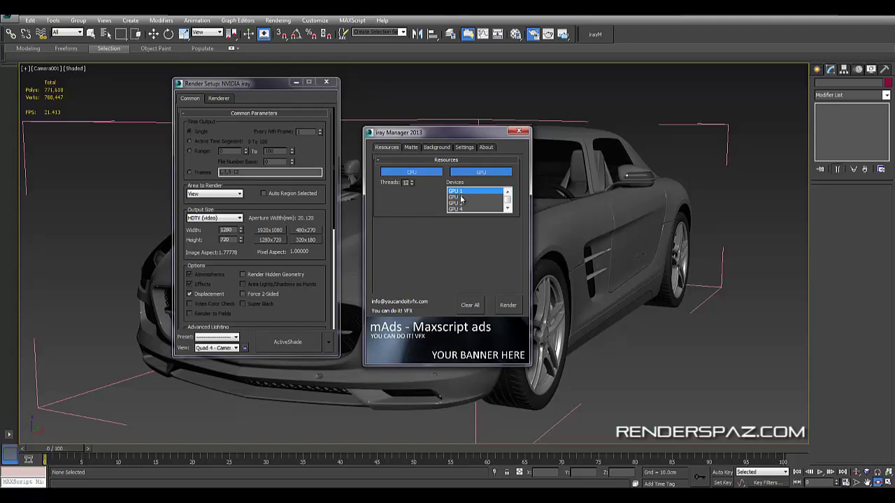
click(461, 198)
- Set the iray image filtering type from Gauss to Triangle, then close Render Setup
click(226, 99)
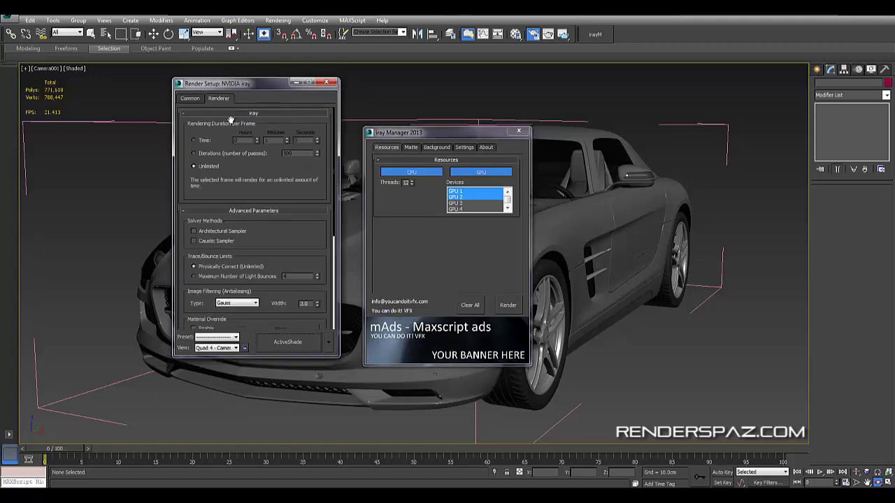
scroll(277, 238, down, 2)
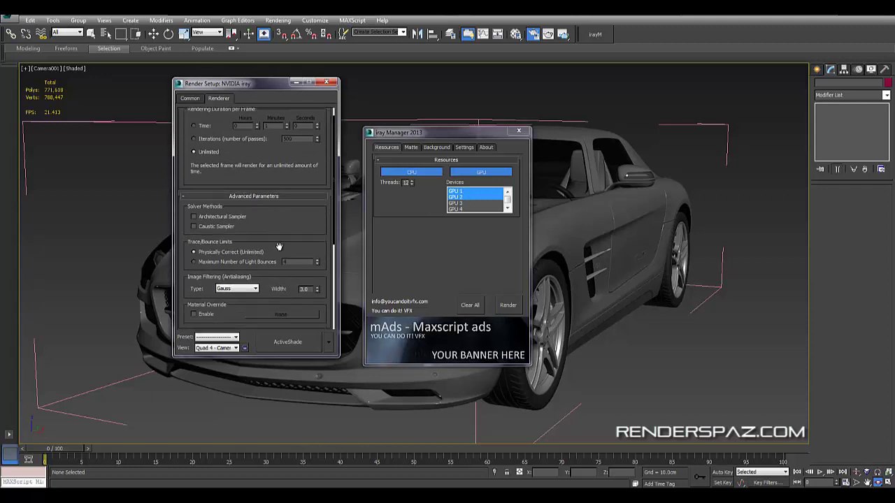
scroll(272, 252, down, 2)
scroll(238, 261, down, 3)
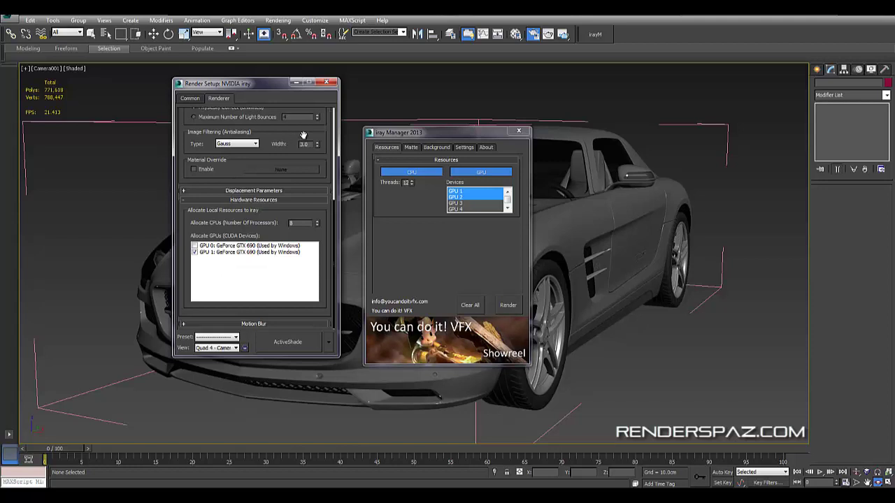
scroll(225, 171, up, 3)
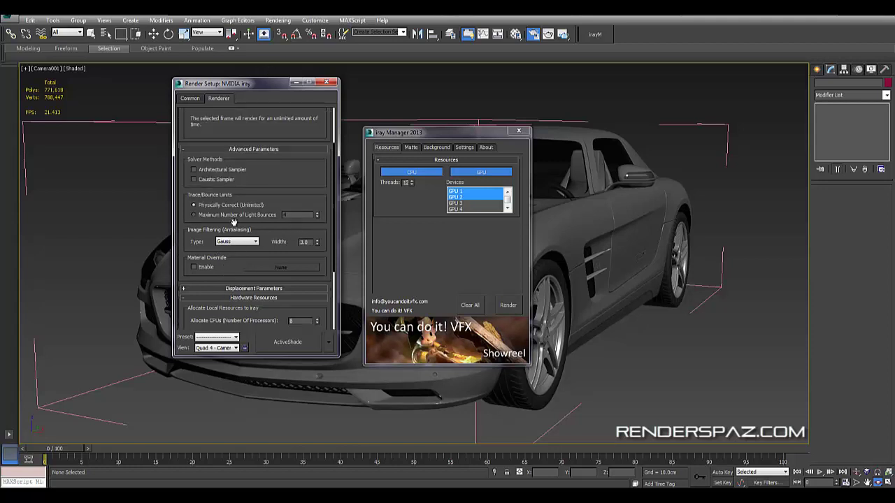
click(242, 263)
scroll(260, 266, up, 1)
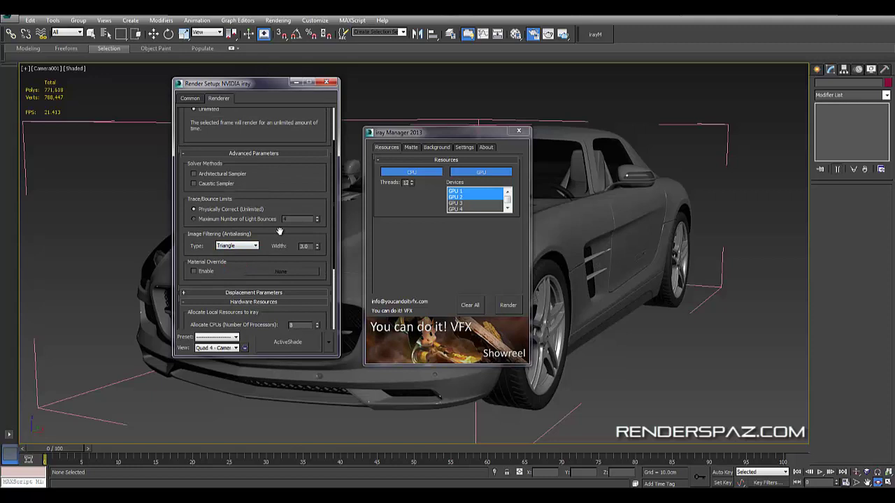
scroll(292, 245, up, 1)
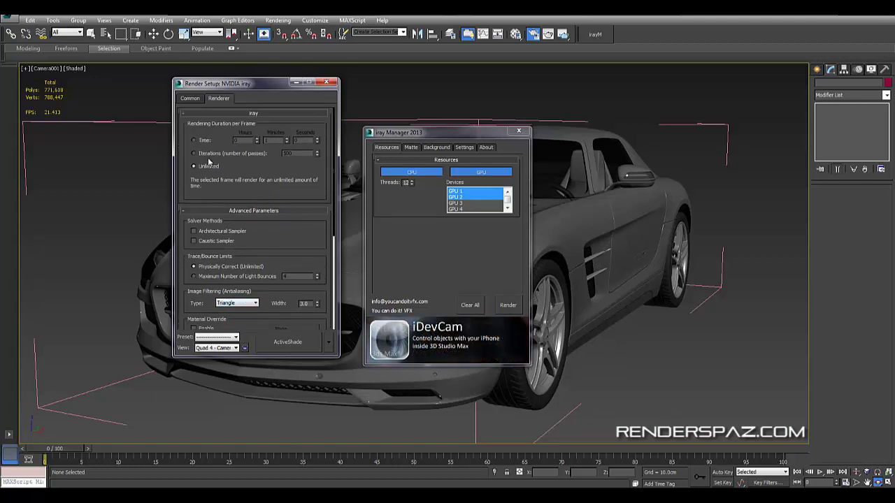
scroll(278, 258, down, 2)
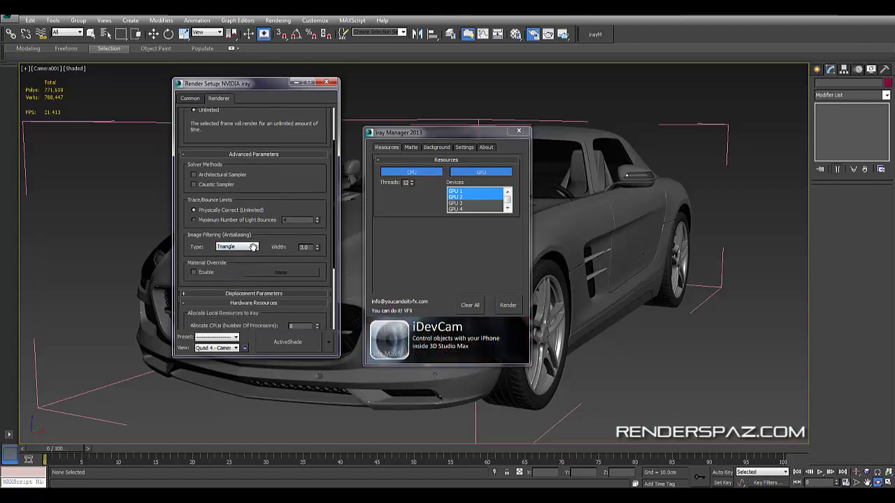
scroll(274, 244, down, 2)
scroll(269, 238, down, 1)
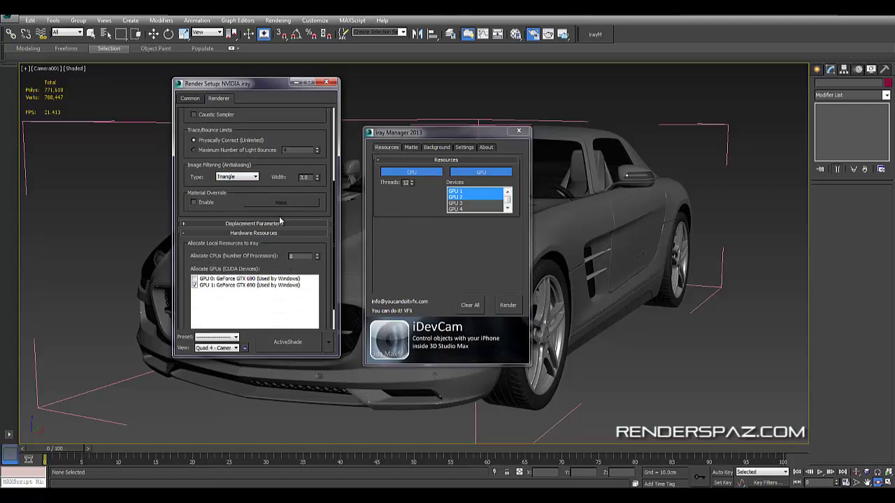
scroll(279, 224, down, 1)
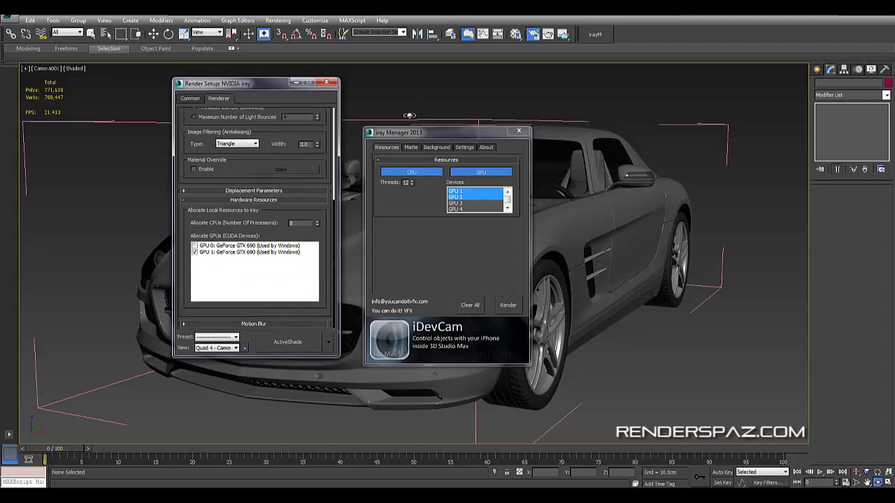
click(188, 101)
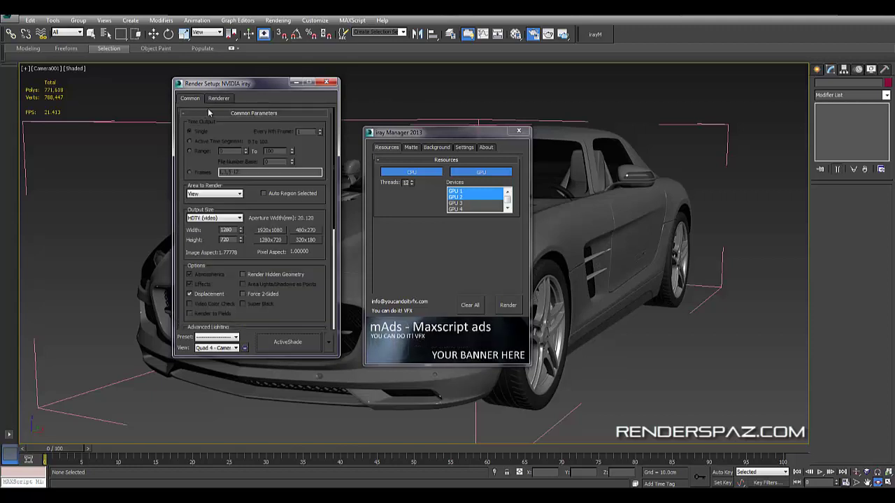
click(219, 101)
click(326, 83)
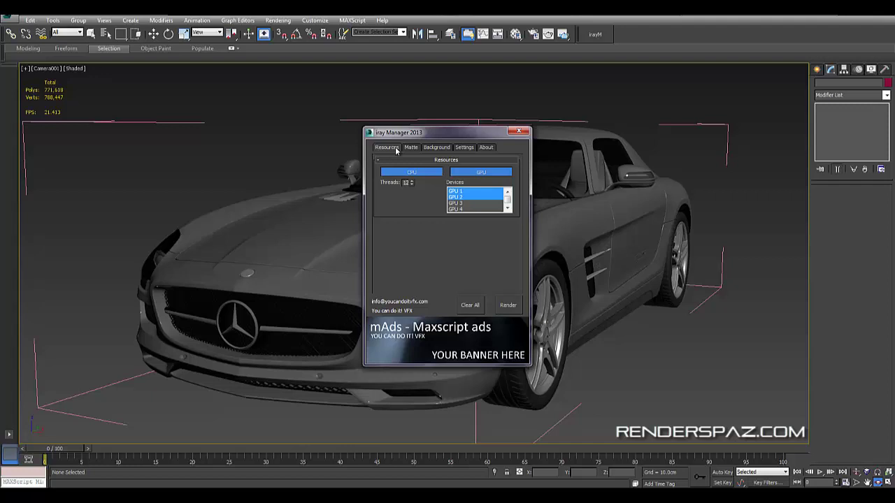
- Review iray Matte and Background tabs, then open Render Setup and Environment and Effects
click(411, 148)
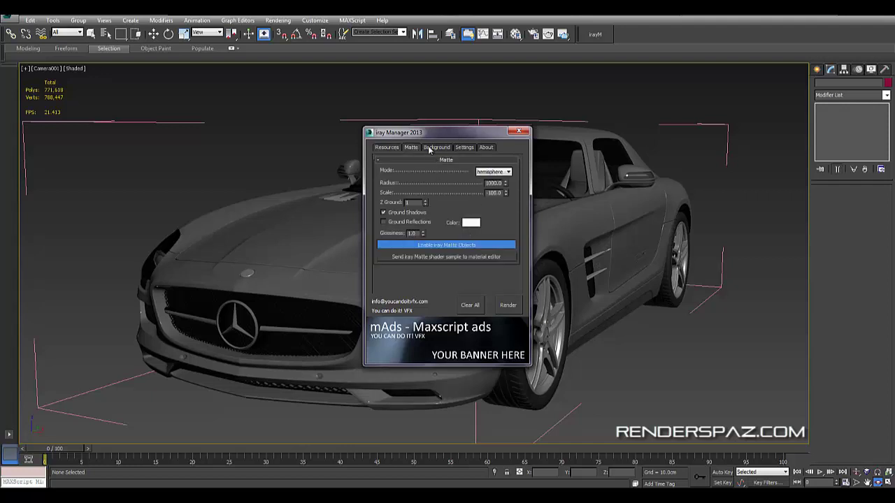
click(434, 148)
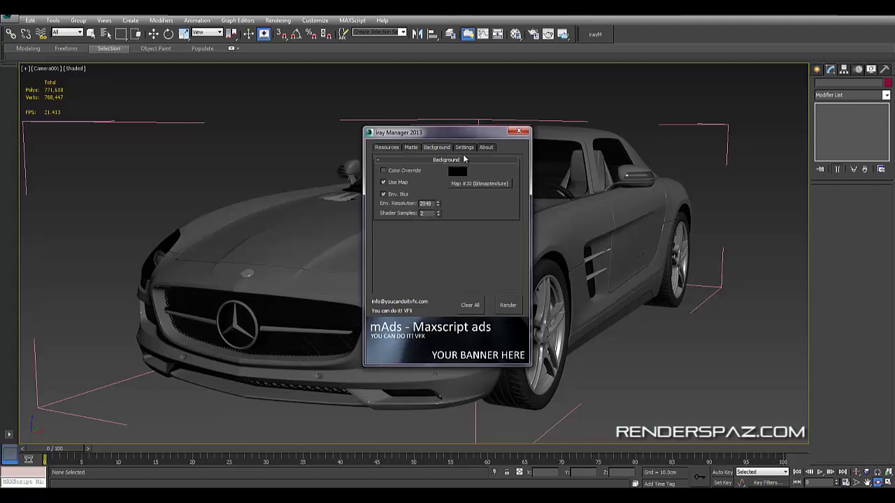
click(277, 19)
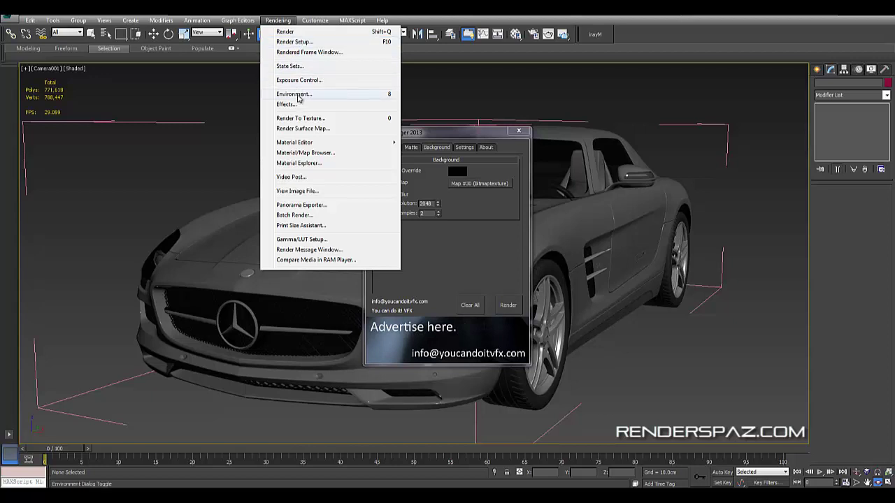
click(292, 43)
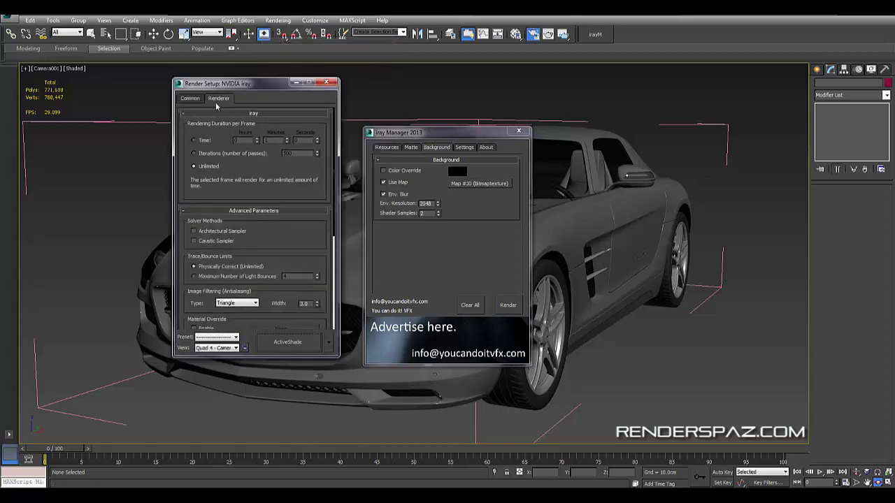
click(189, 98)
click(238, 20)
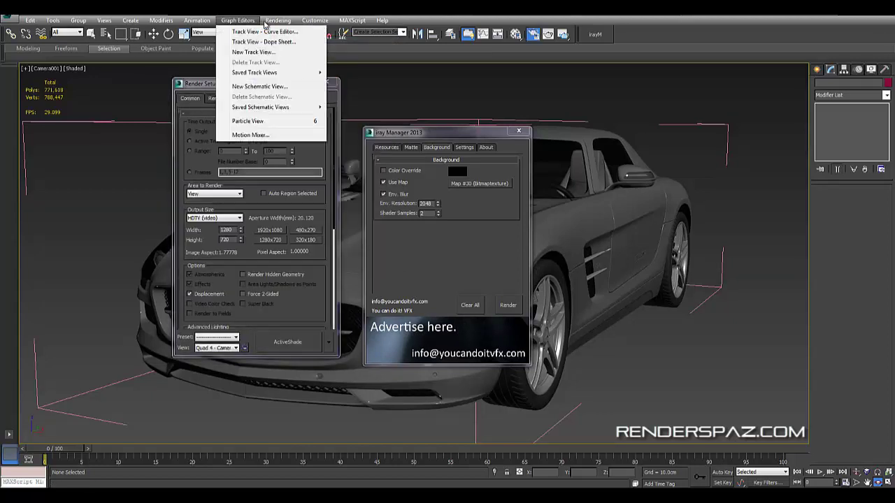
click(297, 94)
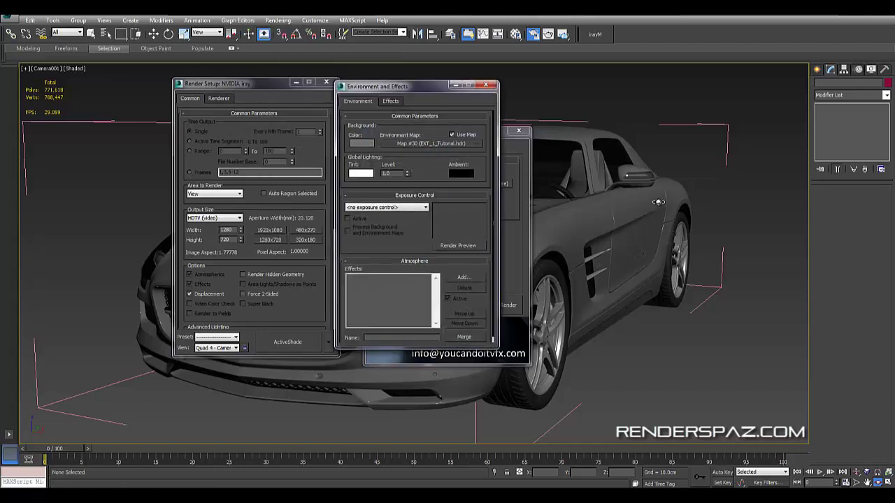
- Check the HDR environment map in the Material Editor, select Material #0, and move dialogs aside
key(m)
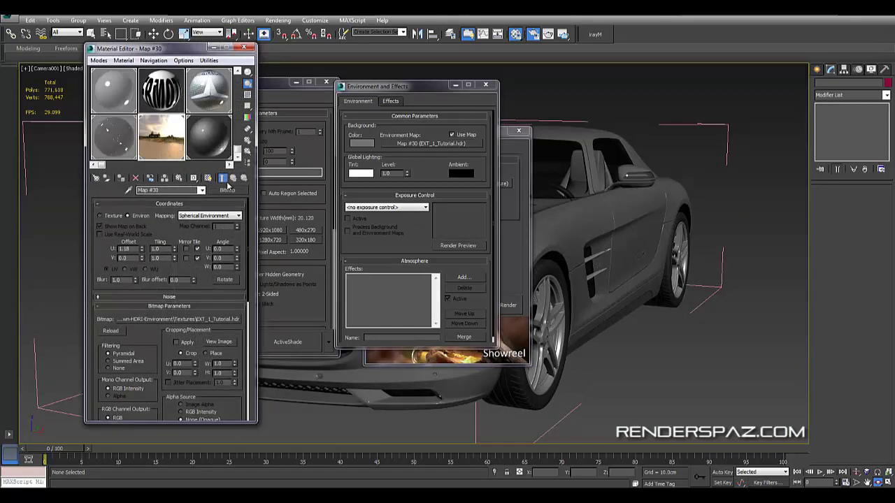
click(243, 47)
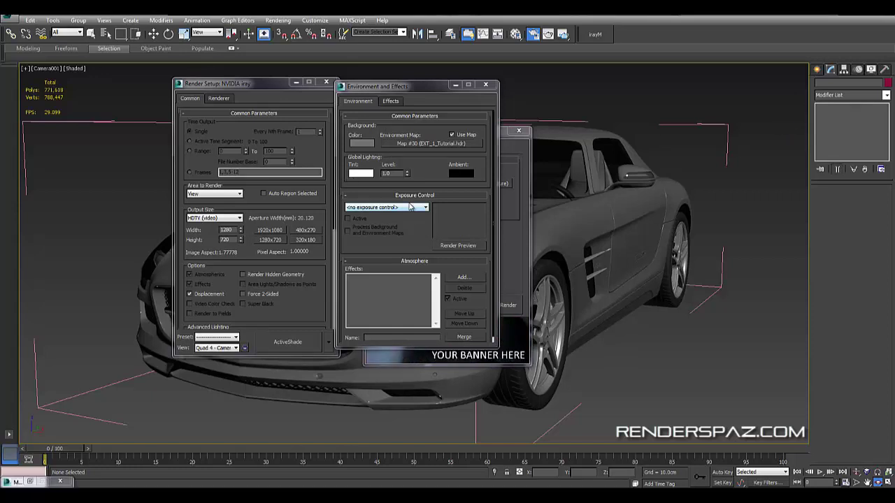
key(m)
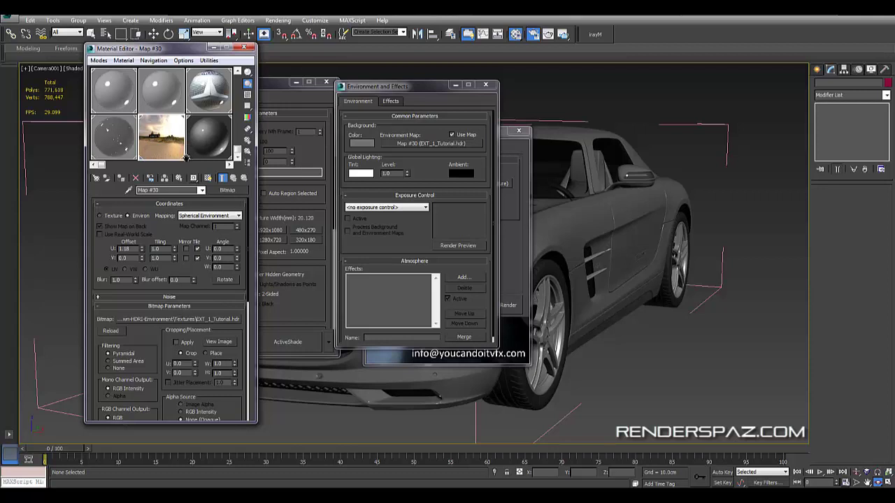
click(212, 150)
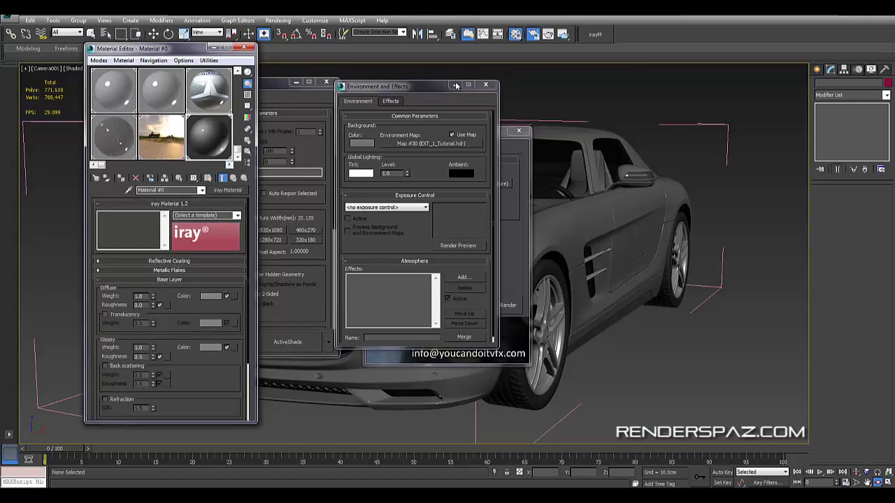
drag(451, 85, 451, 149)
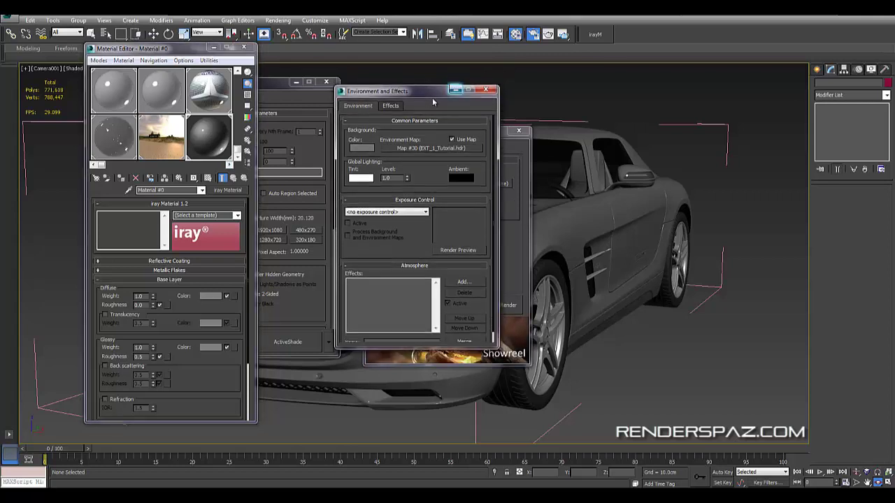
drag(521, 158, 711, 142)
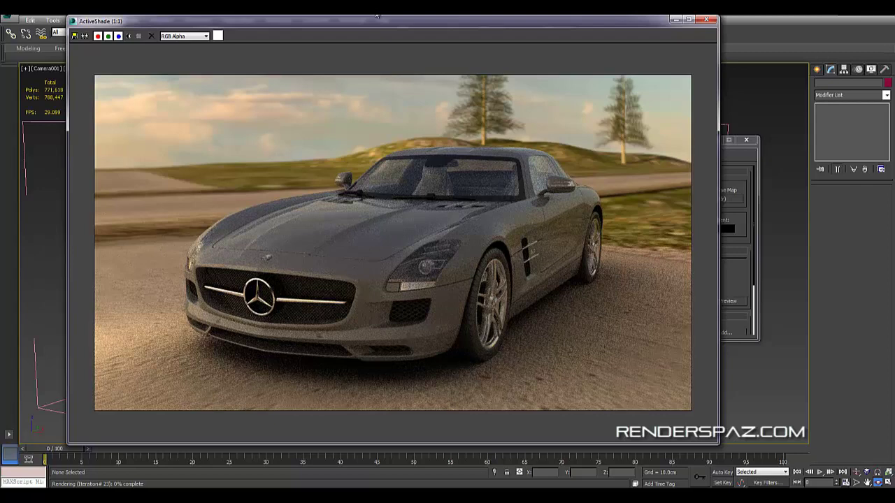
- Close the Material Editor and Render Setup dialogs
drag(256, 28, 431, 24)
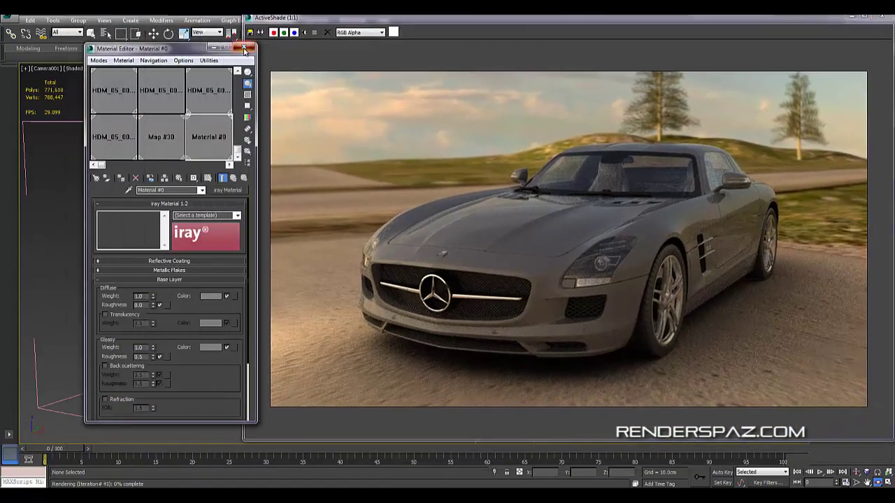
click(238, 47)
drag(467, 19, 447, 32)
click(233, 92)
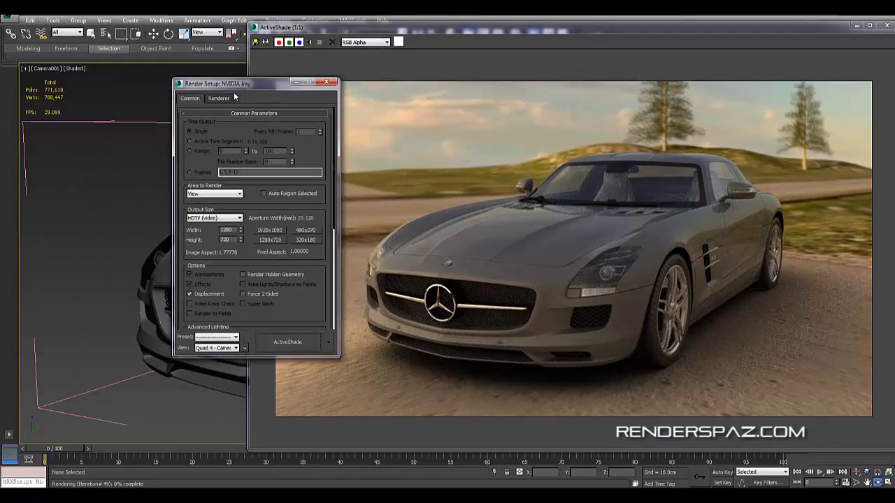
click(327, 82)
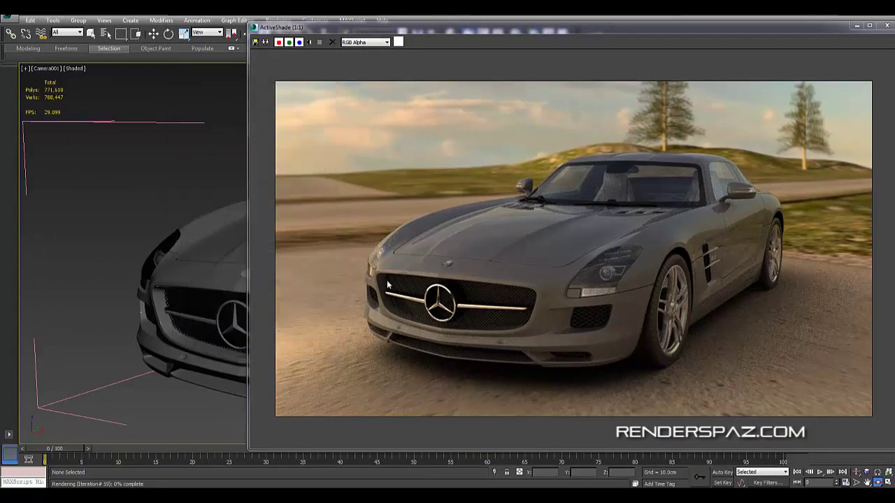
- Orbit and dolly Camera001 to frame the car's front grille and hood up close
alt+middle_drag(187, 317, 643, 397)
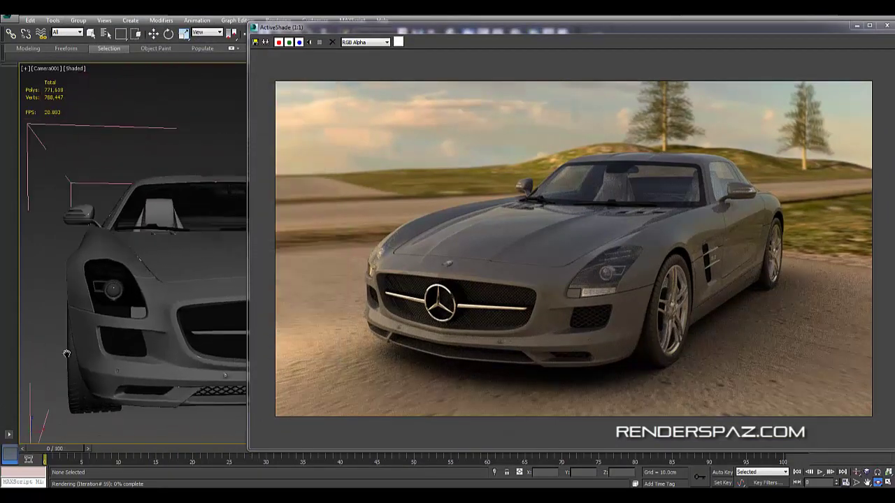
click(856, 473)
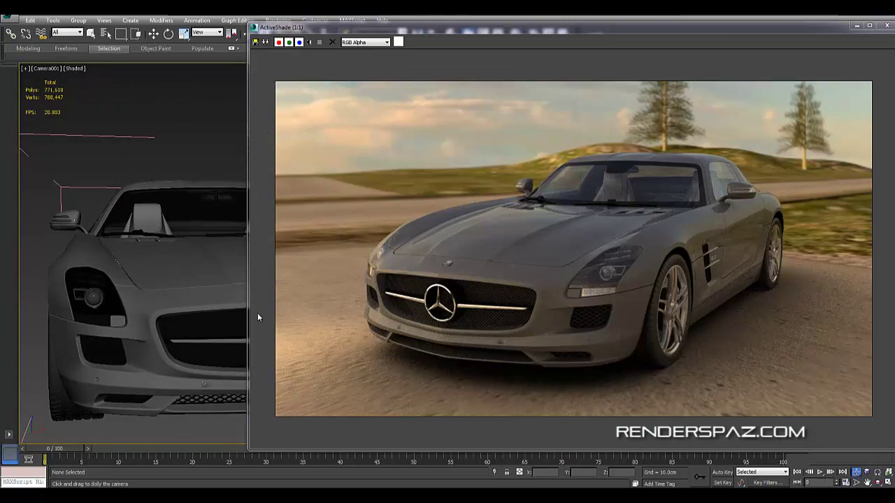
mouse_move(183, 320)
mouse_down()
mouse_move(162, 315)
mouse_move(157, 365)
mouse_up()
alt+middle_drag(157, 364, 171, 333)
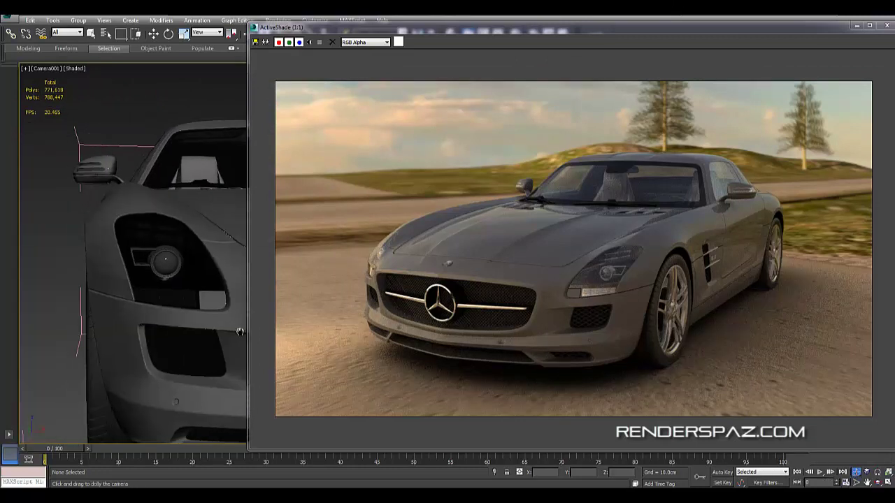
drag(171, 332, 190, 336)
alt+middle_drag(155, 345, 164, 332)
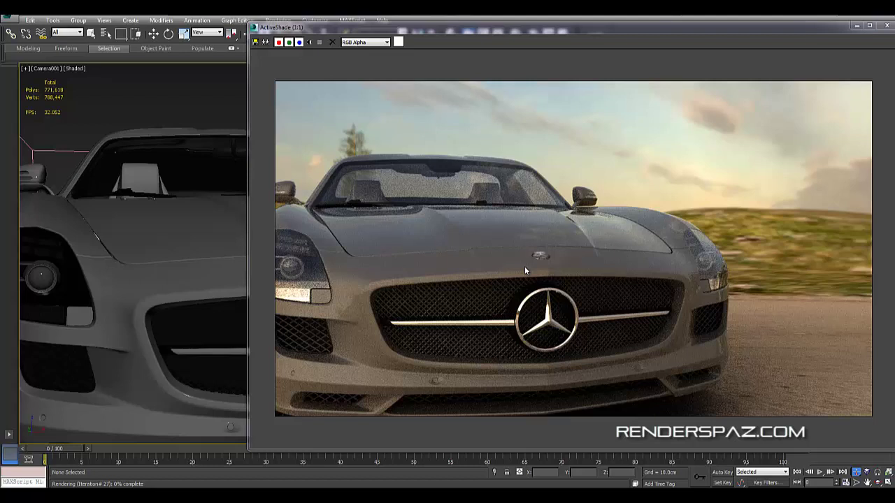
- Nudge the camera onto the left headlight and open the Material Editor on Material #0
mouse_move(187, 301)
middle_down()
mouse_move(188, 316)
mouse_move(223, 311)
mouse_move(189, 322)
middle_up()
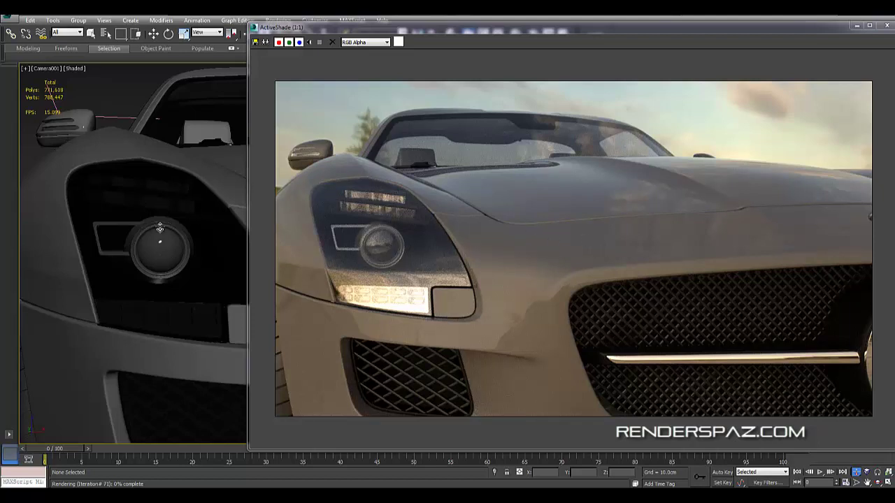
key(m)
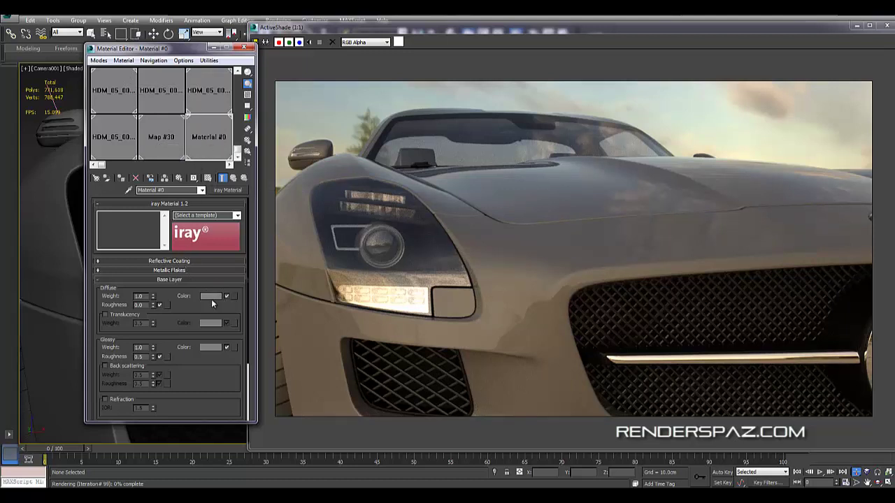
- Apply the 'Car paint - cranberry' iray material template to the car paint
click(204, 217)
click(198, 133)
click(238, 216)
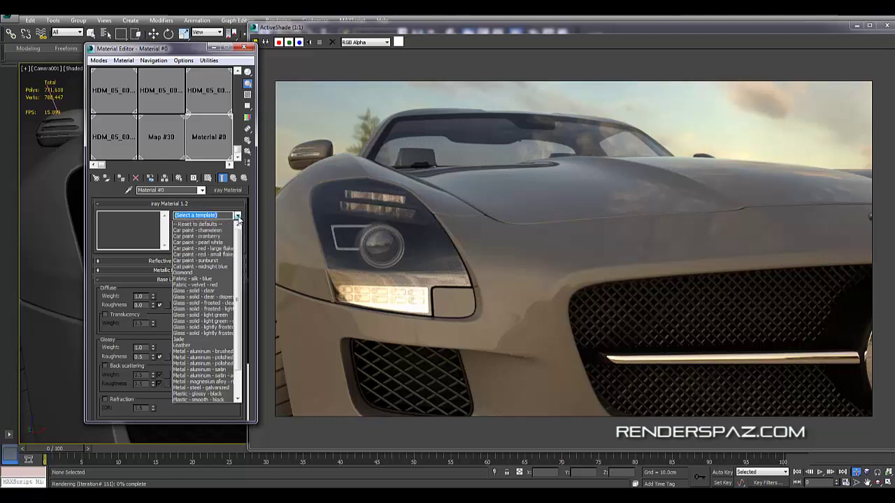
click(205, 236)
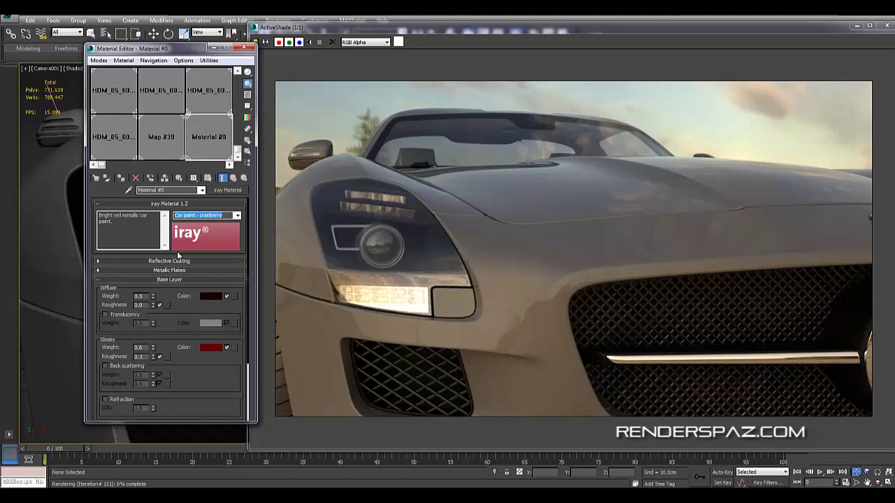
click(237, 216)
click(211, 225)
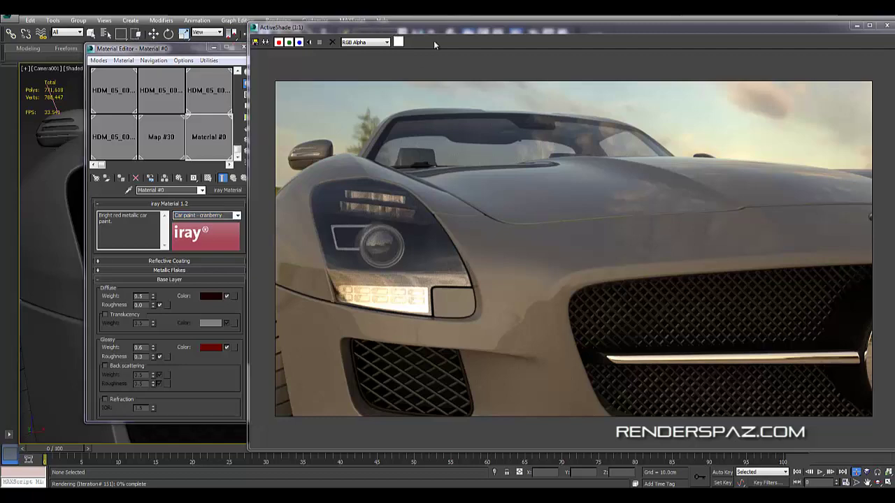
drag(434, 35, 465, 42)
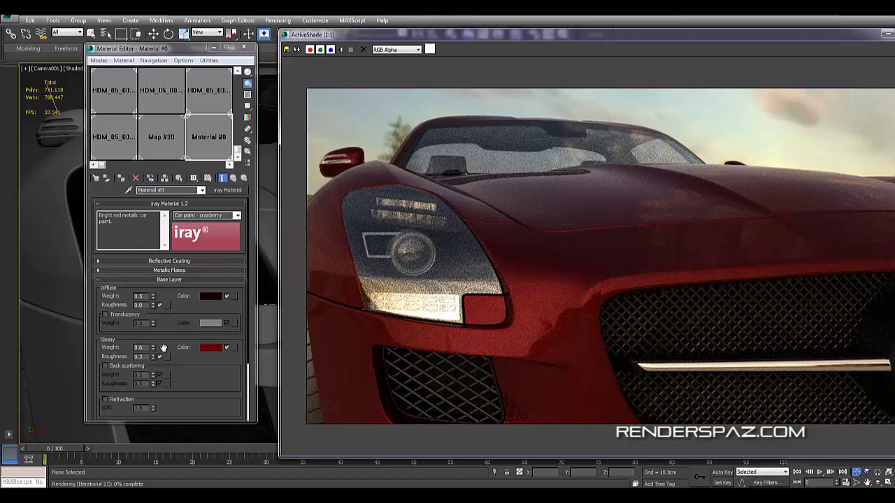
- Set the Metallic Flakes colour to orange in the Color Selector
click(165, 270)
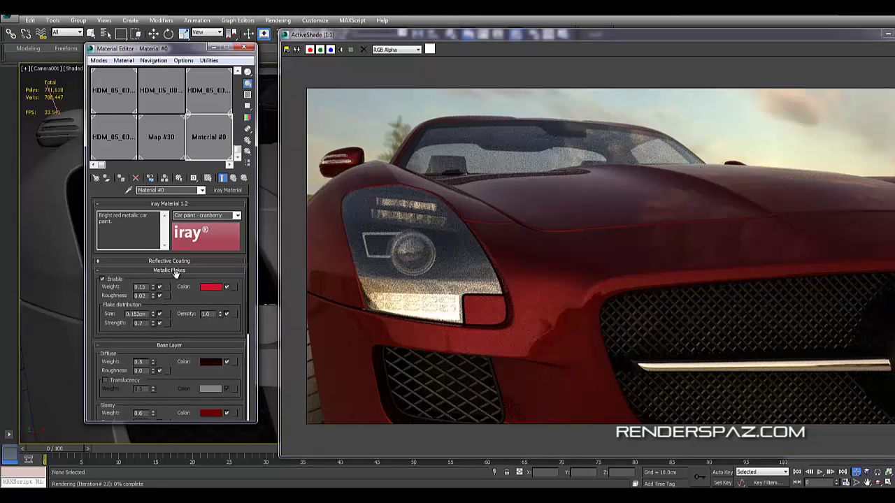
click(214, 287)
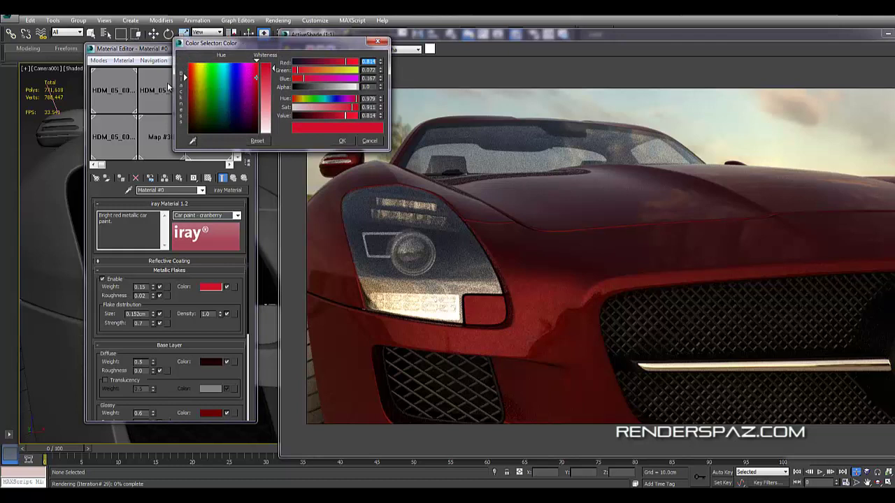
drag(188, 74, 194, 66)
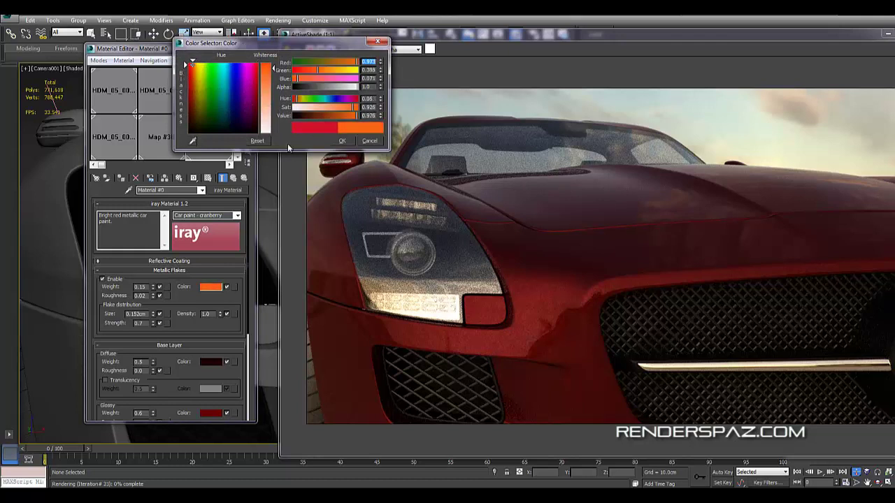
click(342, 140)
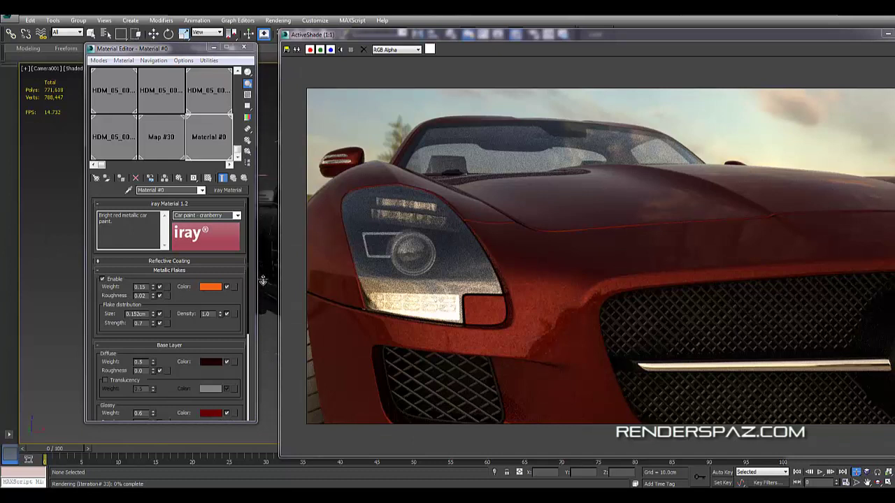
- Orbit the camera to the car's rear quarter, close the Material Editor, and shift ActiveShade left
click(877, 483)
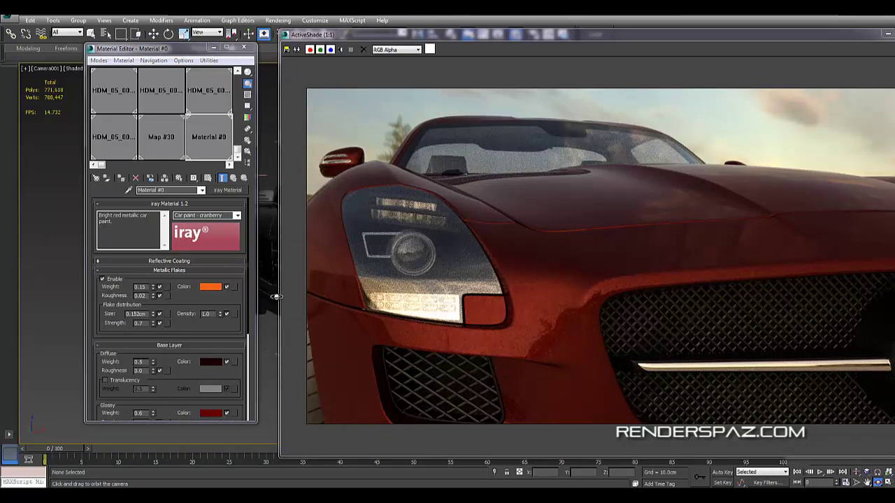
drag(276, 296, 293, 302)
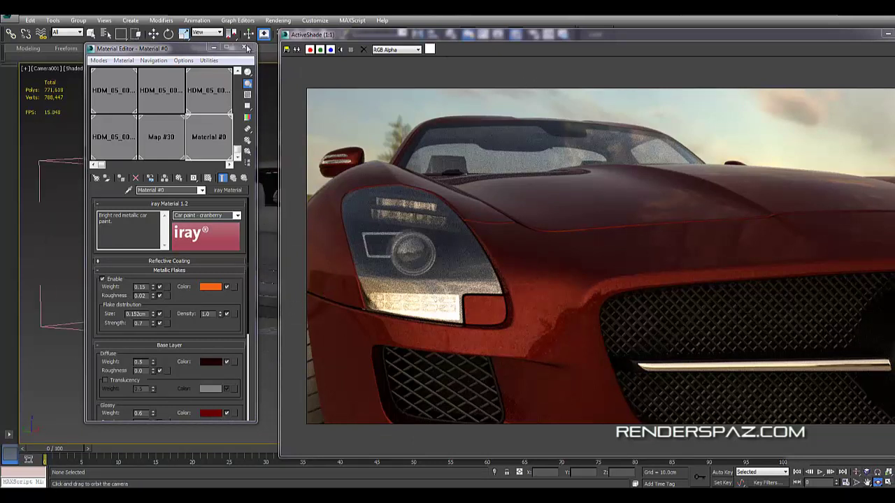
key(m)
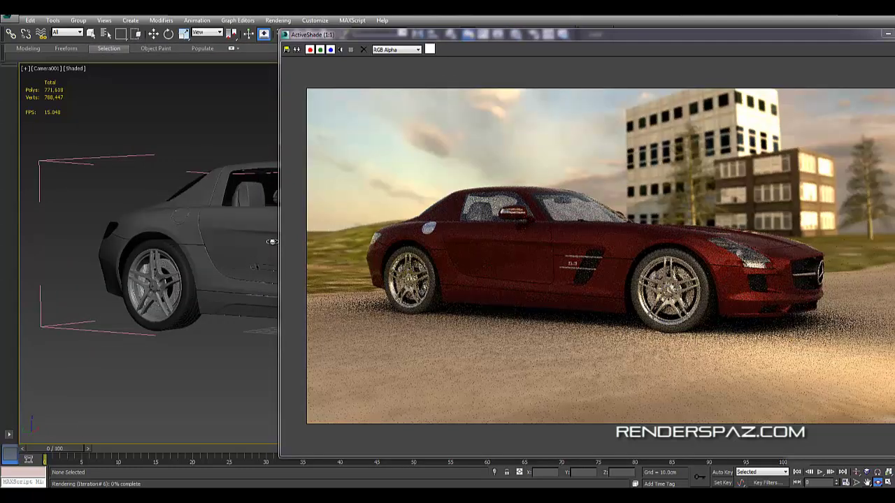
mouse_move(273, 242)
mouse_down()
mouse_move(291, 254)
mouse_move(263, 266)
mouse_move(209, 261)
mouse_up()
click(856, 472)
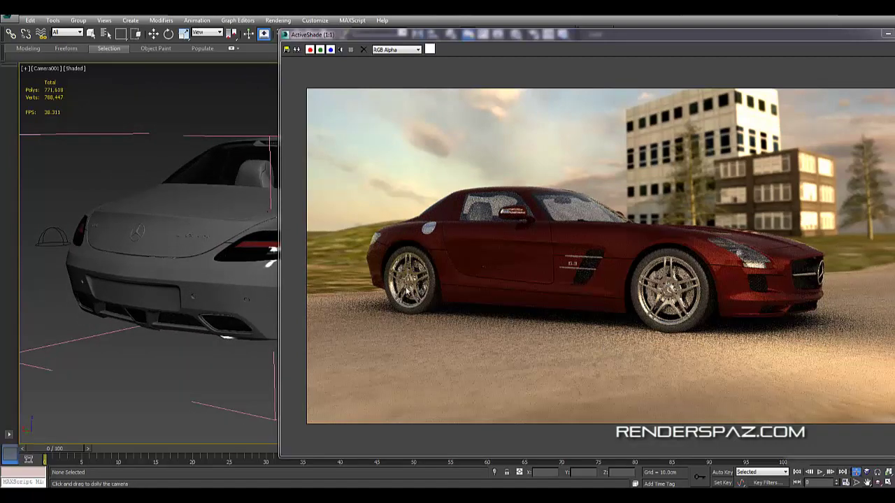
scroll(215, 339, up, 5)
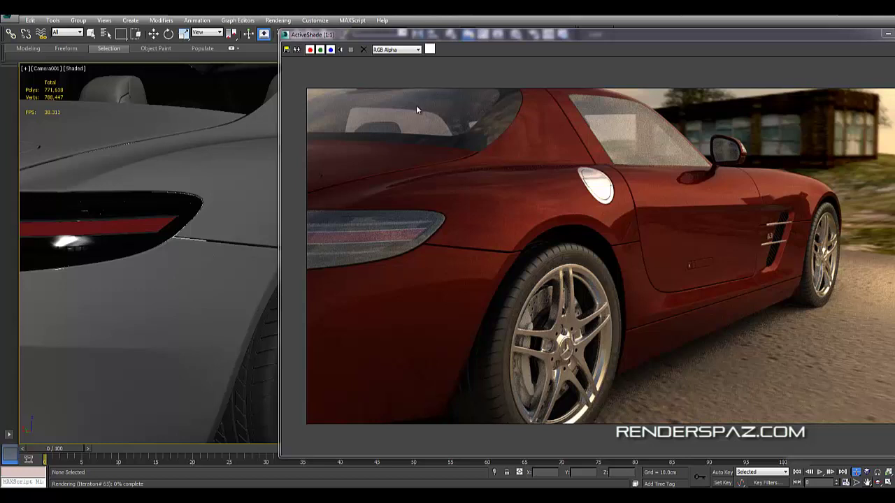
drag(498, 34, 341, 46)
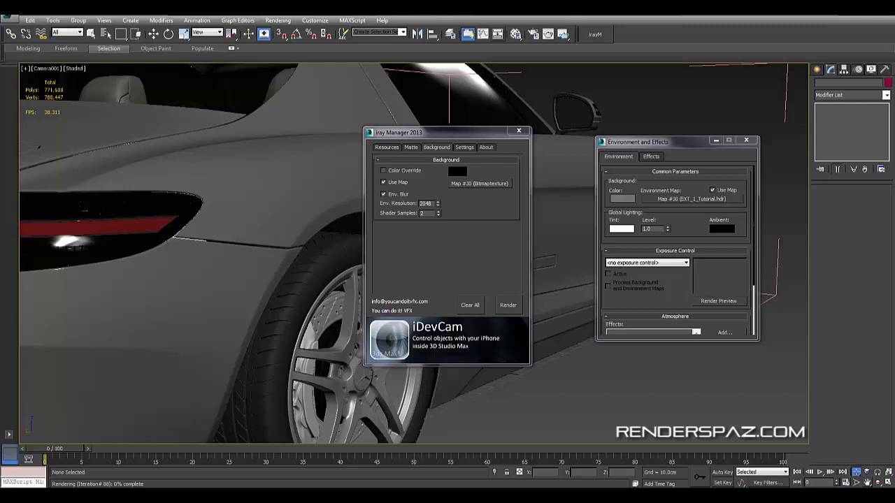
- Close the iray Manager and environment dialogs, then select Camera001 by name
click(519, 131)
click(747, 142)
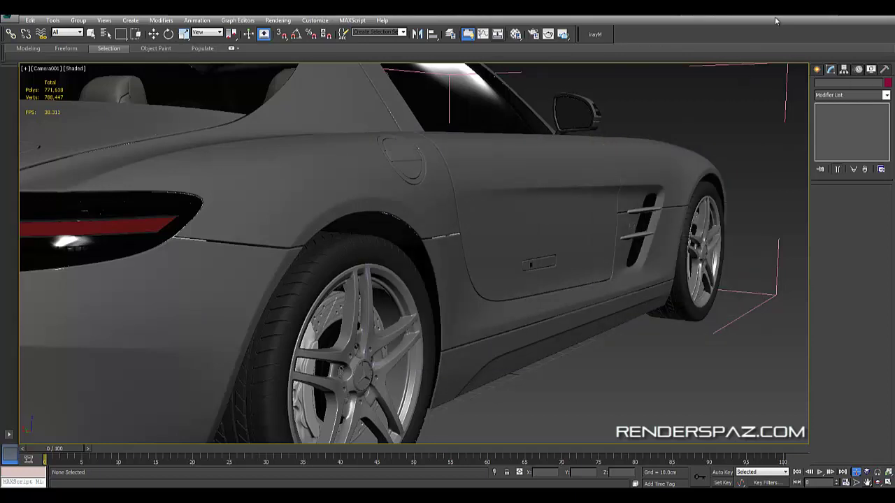
click(817, 69)
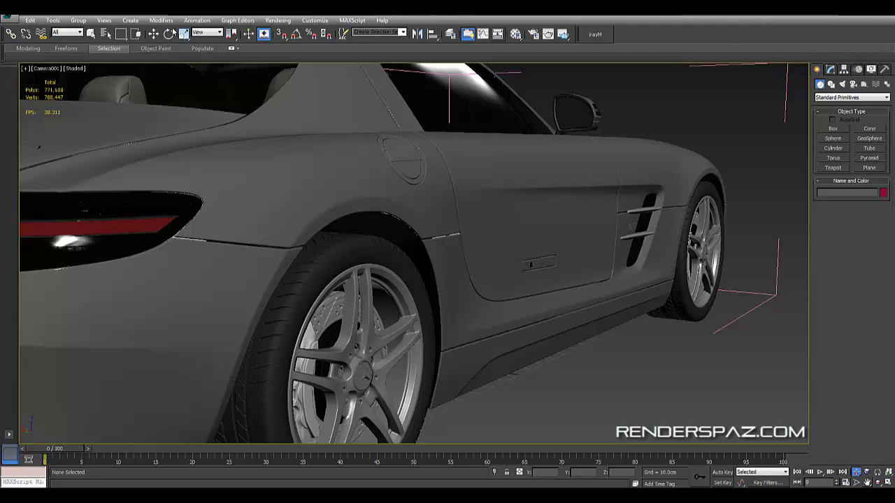
click(105, 33)
key(h)
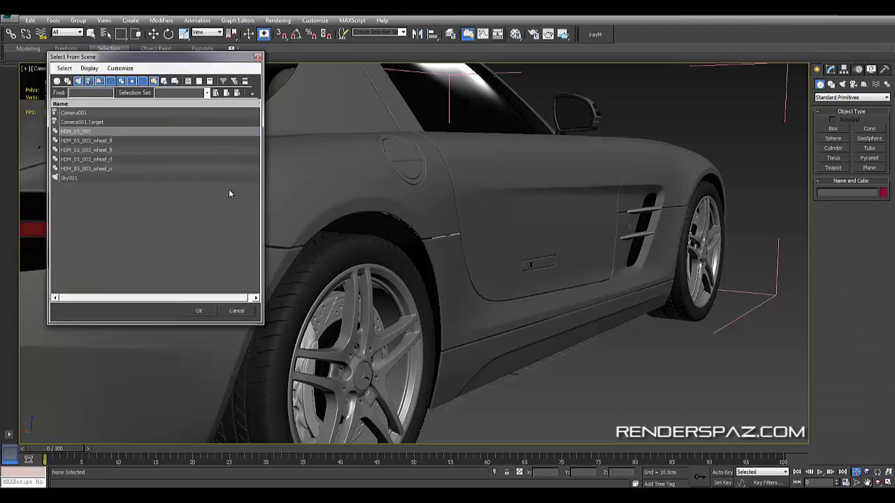
click(70, 112)
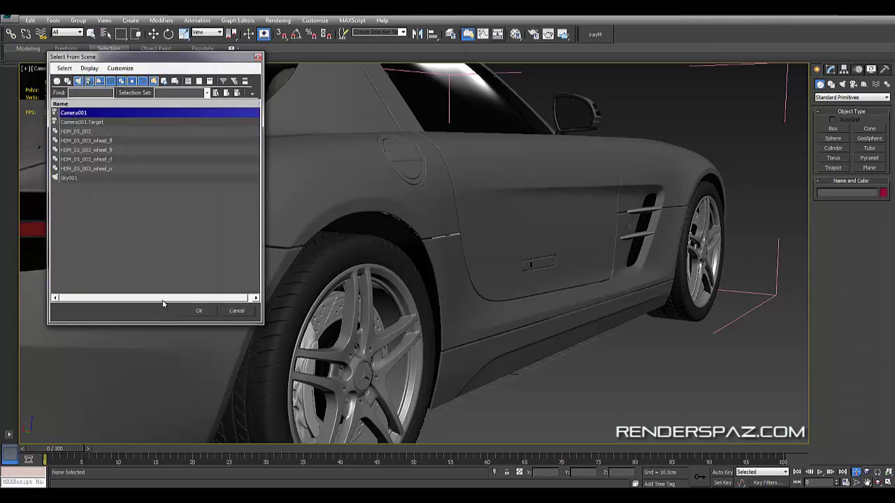
click(197, 310)
- Enable the camera's Multi-Pass Effect as Depth of Field (mental ray)
click(830, 69)
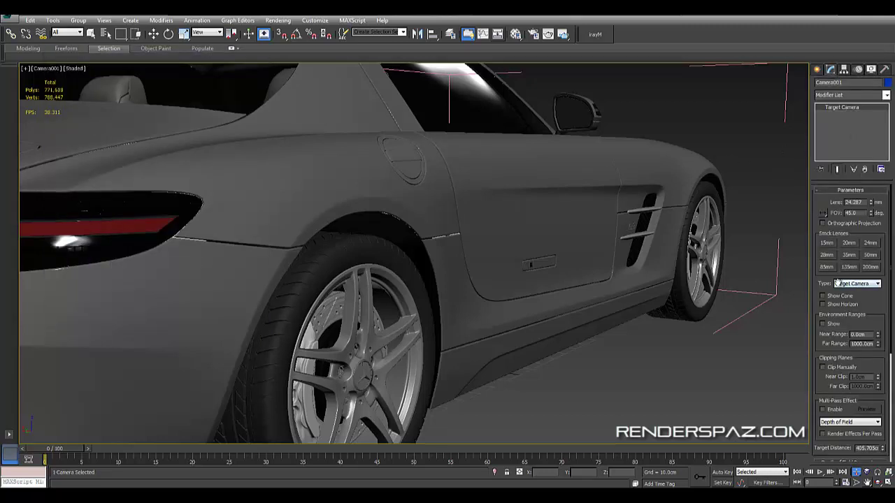
scroll(855, 349, down, 4)
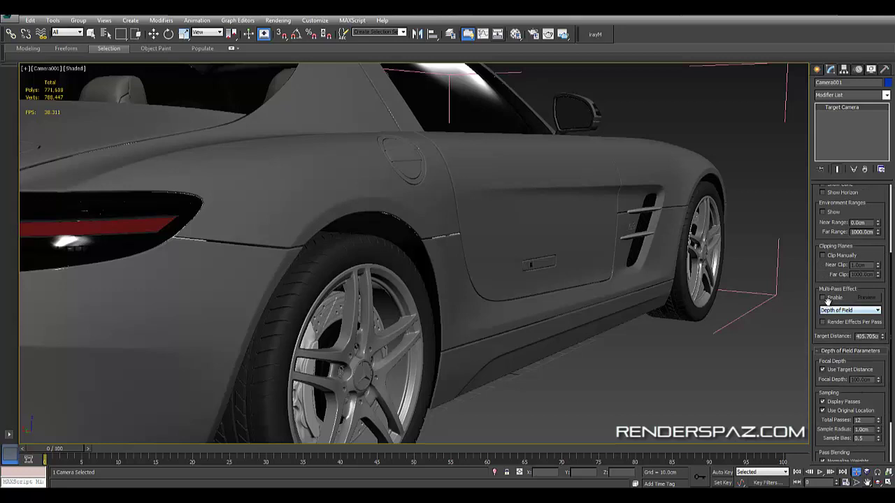
scroll(836, 315, down, 2)
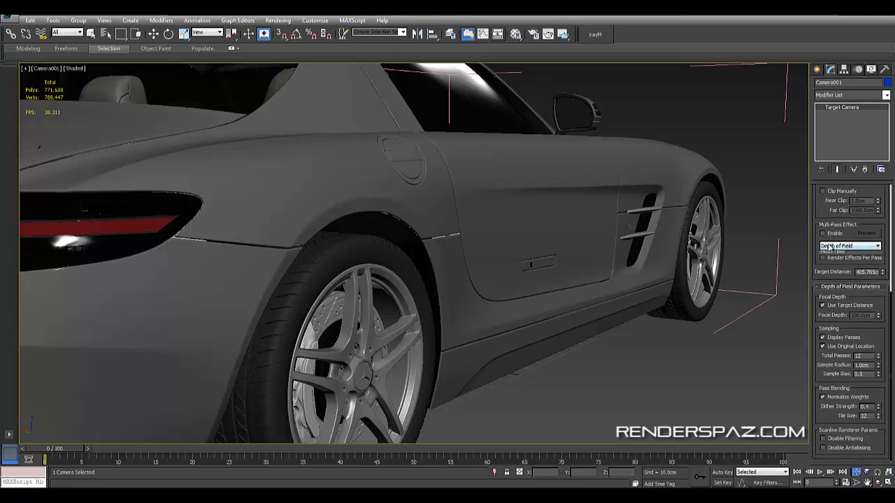
click(823, 234)
click(833, 248)
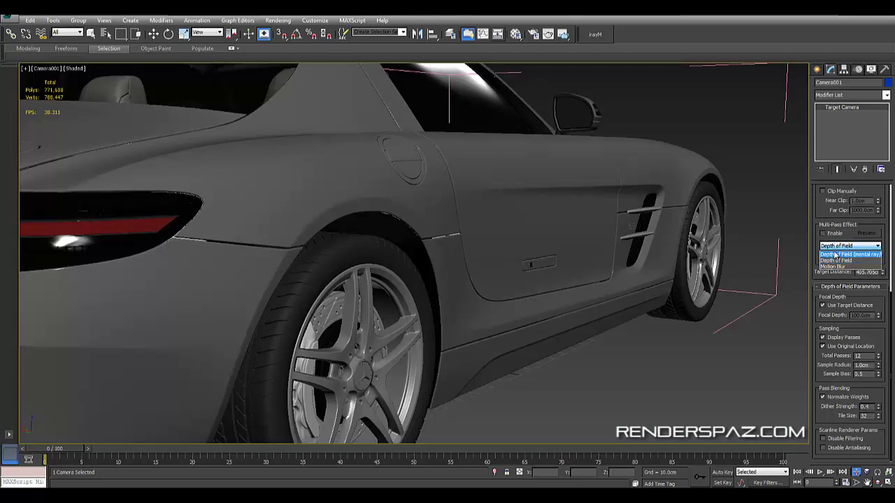
click(843, 263)
scroll(822, 378, down, 1)
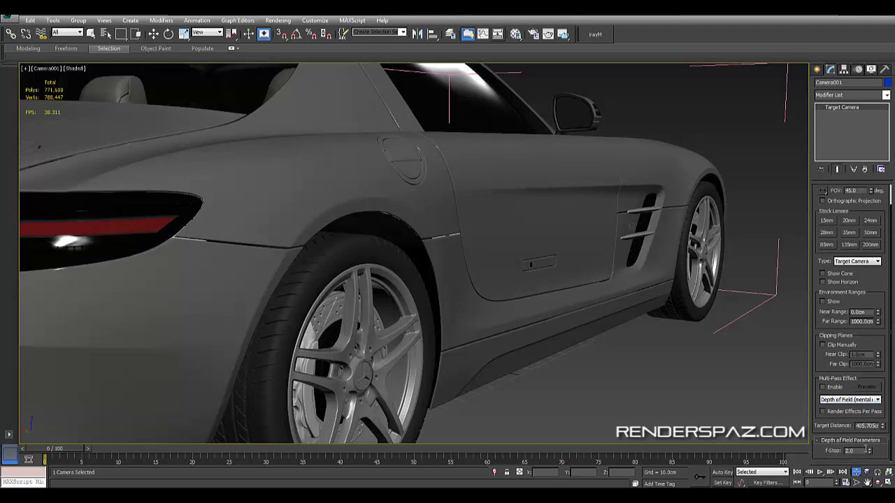
double_click(851, 451)
text(1)
click(823, 389)
scroll(615, 344, up, 3)
scroll(540, 318, up, 3)
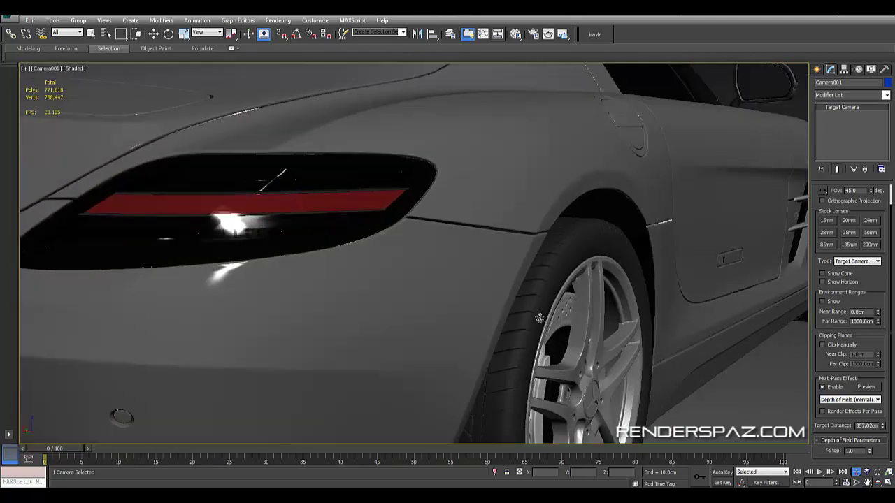
- Orbit and dolly the camera in close on the SLS tail light and badge
drag(540, 318, 688, 364)
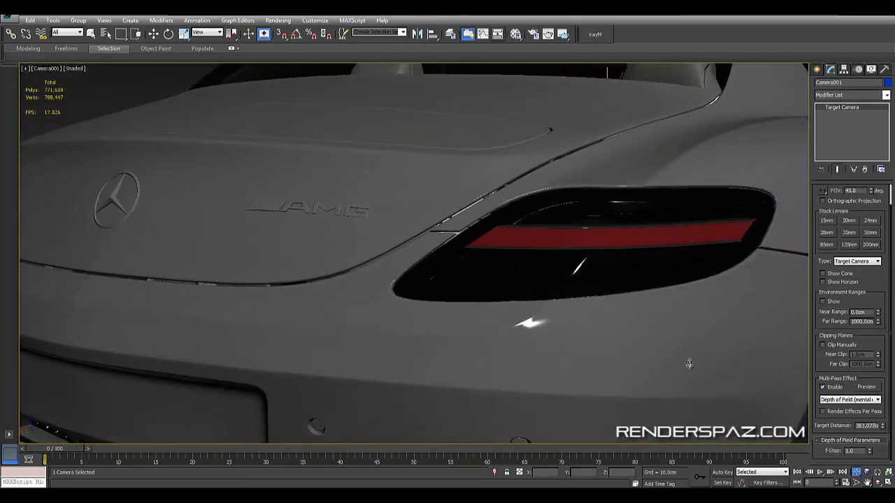
click(879, 482)
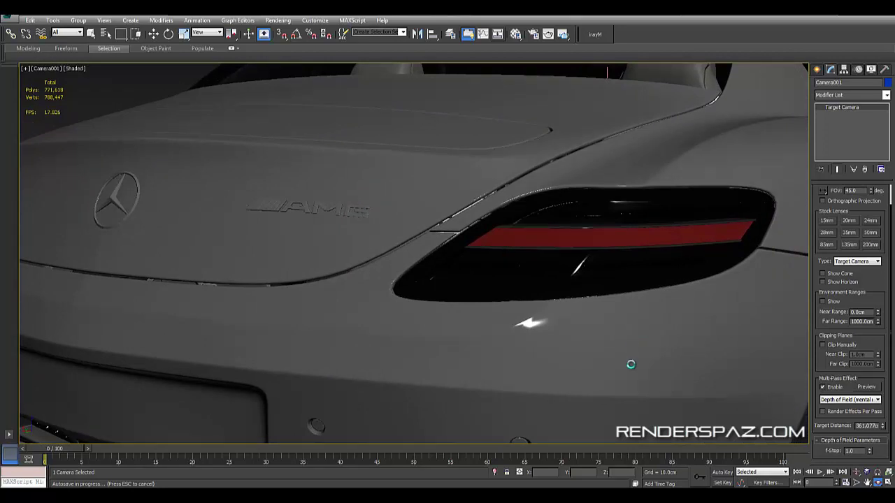
drag(631, 364, 312, 248)
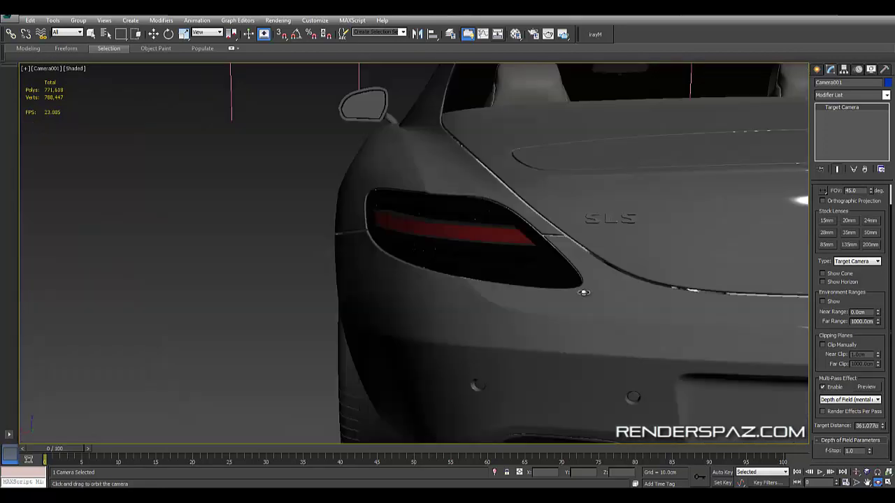
mouse_move(584, 292)
mouse_down()
mouse_move(504, 303)
mouse_move(399, 262)
mouse_move(449, 299)
mouse_up()
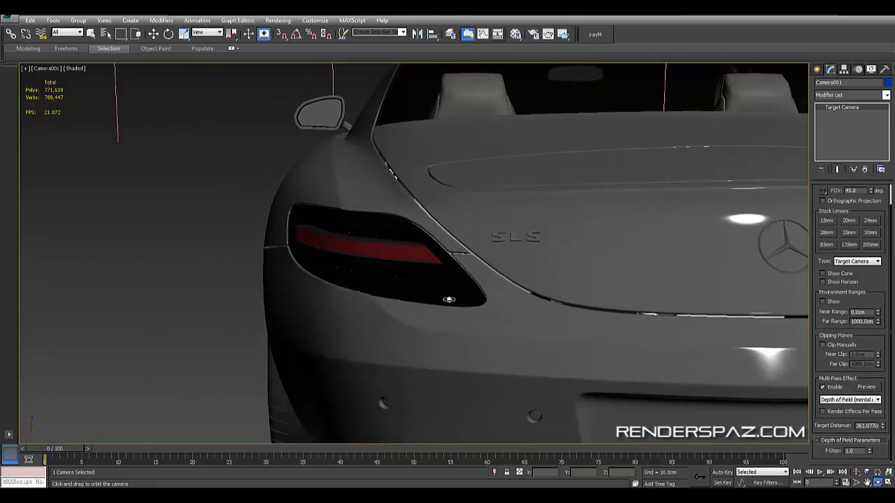
click(856, 472)
drag(530, 275, 526, 286)
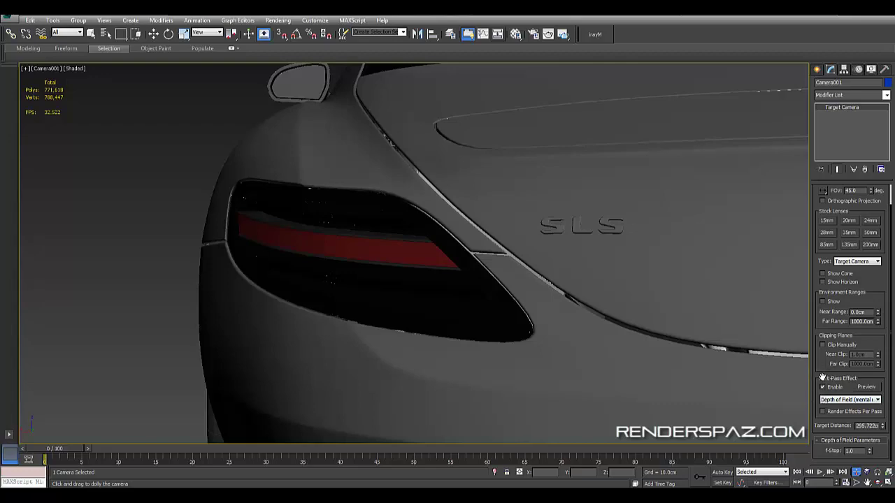
drag(881, 428, 881, 432)
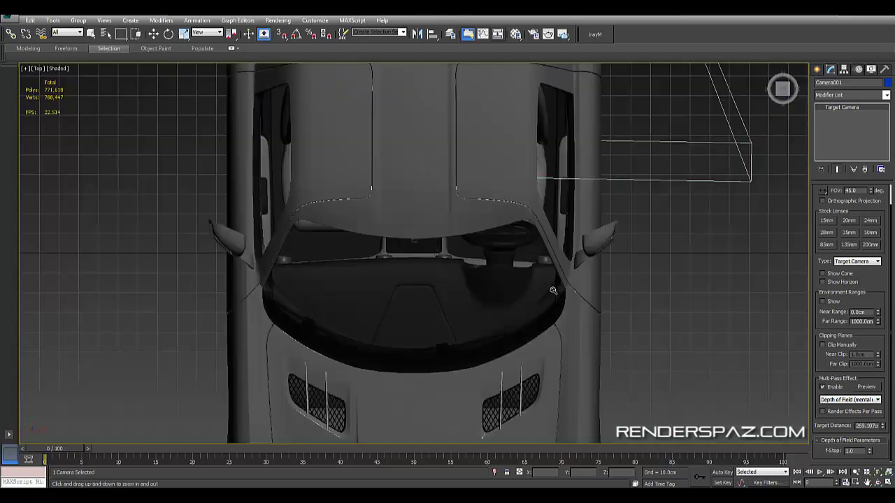
- Pull the camera's target distance in to the car and apply f-stop 1.3
key(t)
drag(607, 236, 608, 244)
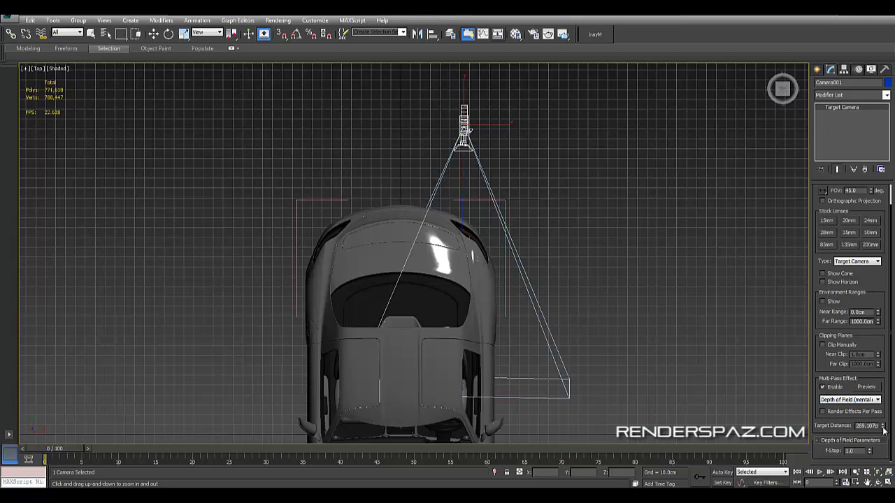
drag(883, 429, 883, 454)
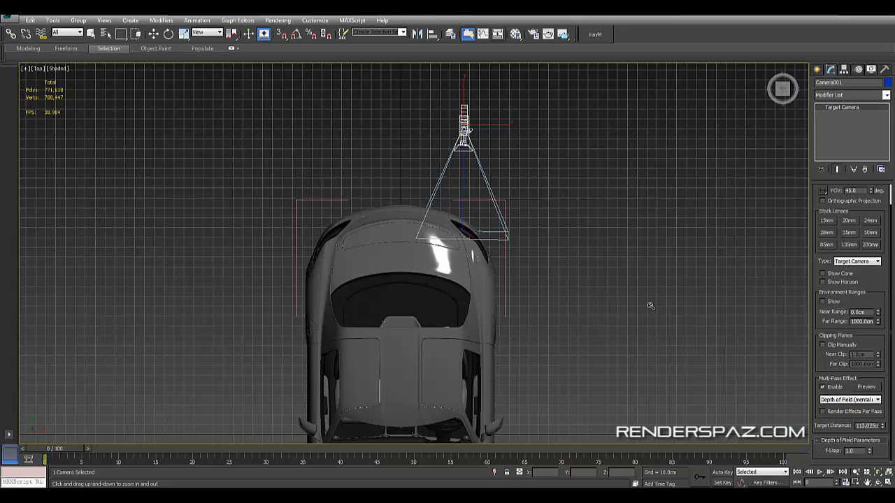
key(c)
text(1.3)
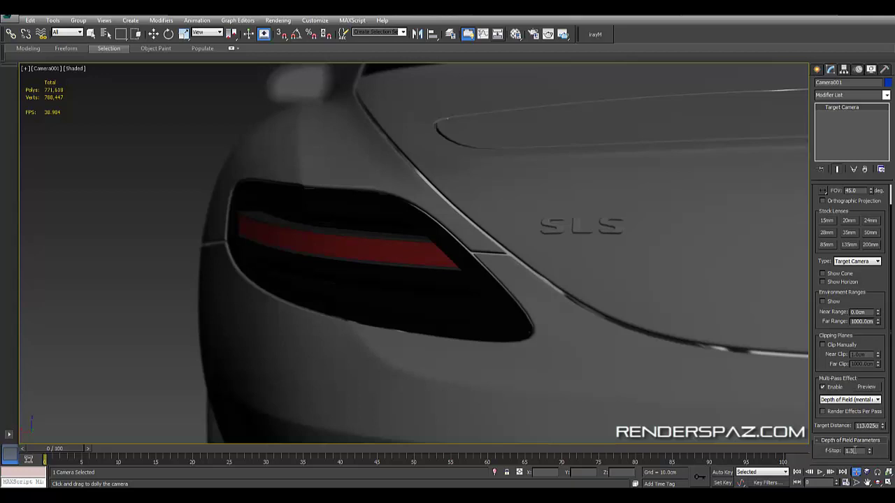
key(Return)
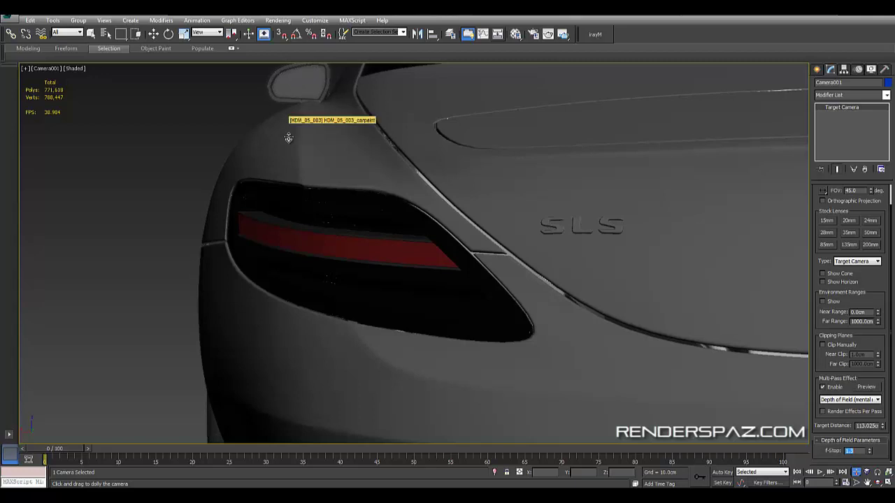
click(281, 22)
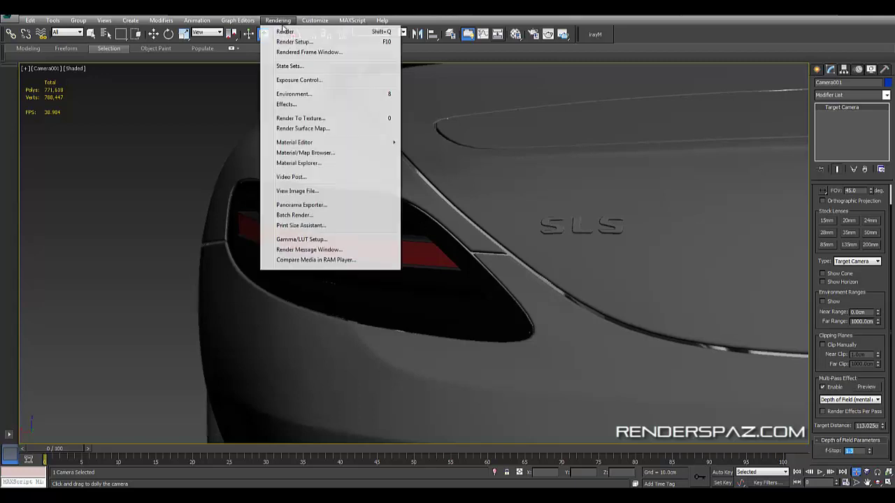
click(284, 32)
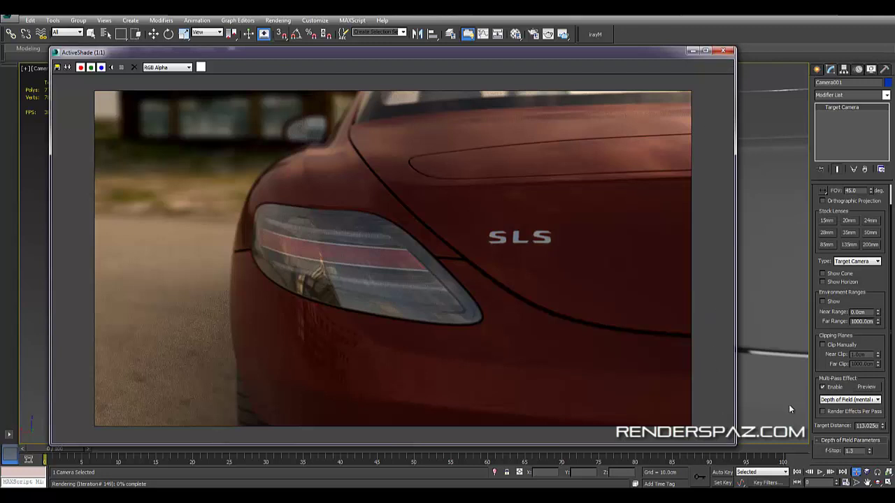
- Close ActiveShade, move the camera back to show the car's side, and select the front wheel group
click(725, 53)
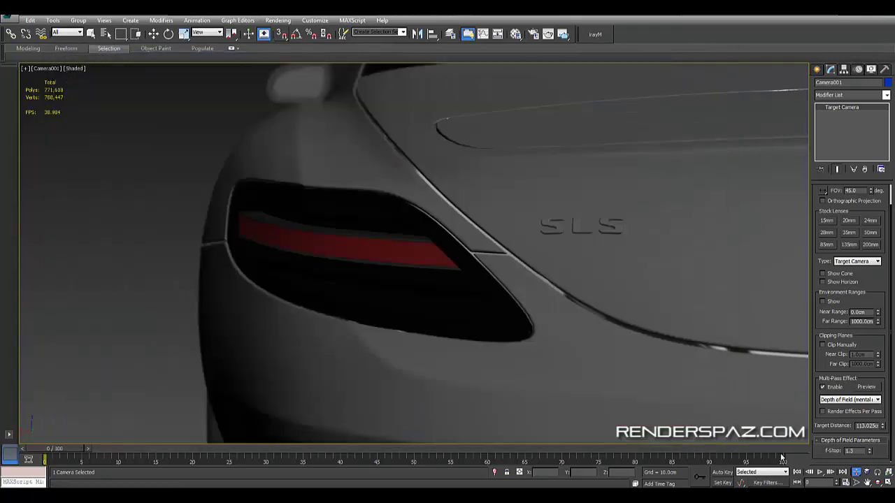
click(879, 483)
mouse_move(481, 251)
mouse_down()
mouse_move(474, 301)
mouse_move(559, 391)
mouse_up()
click(855, 472)
mouse_move(540, 226)
mouse_down()
mouse_move(545, 278)
mouse_move(375, 330)
mouse_up()
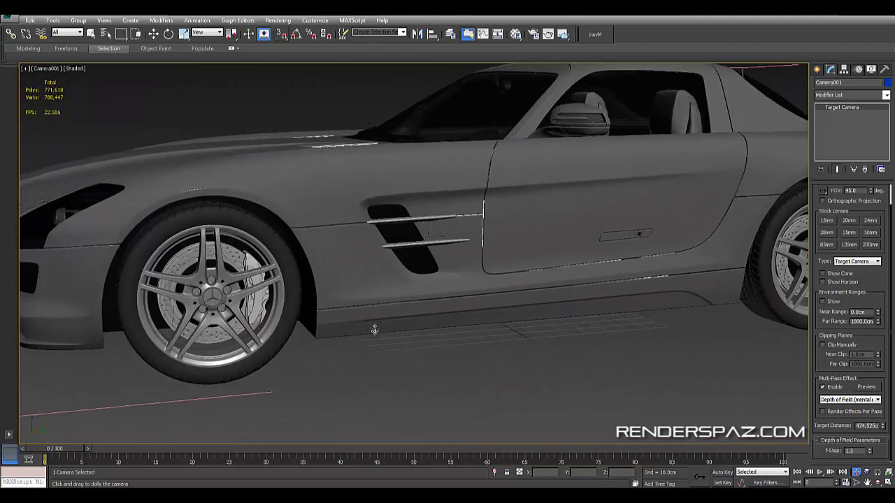
key(q)
click(229, 317)
- Rotate the front wheel about its axle, then frame it shaded in the Left view
key(F3)
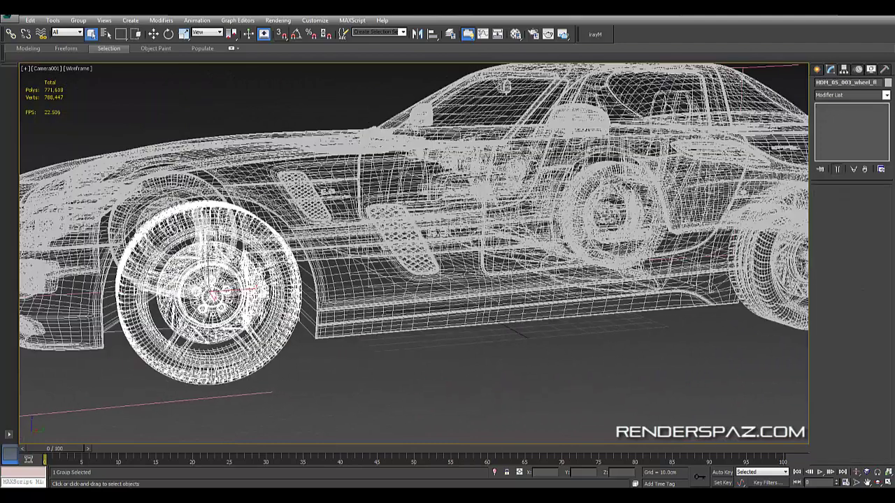
click(153, 34)
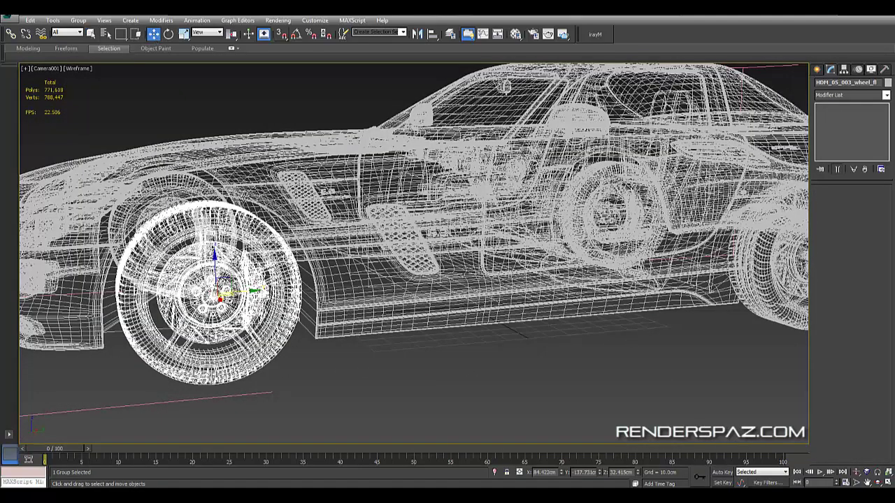
click(172, 35)
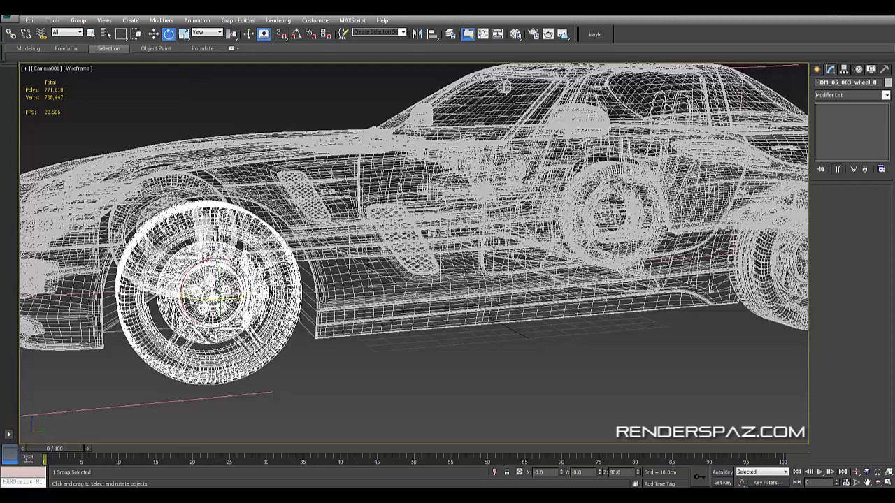
drag(203, 263, 258, 324)
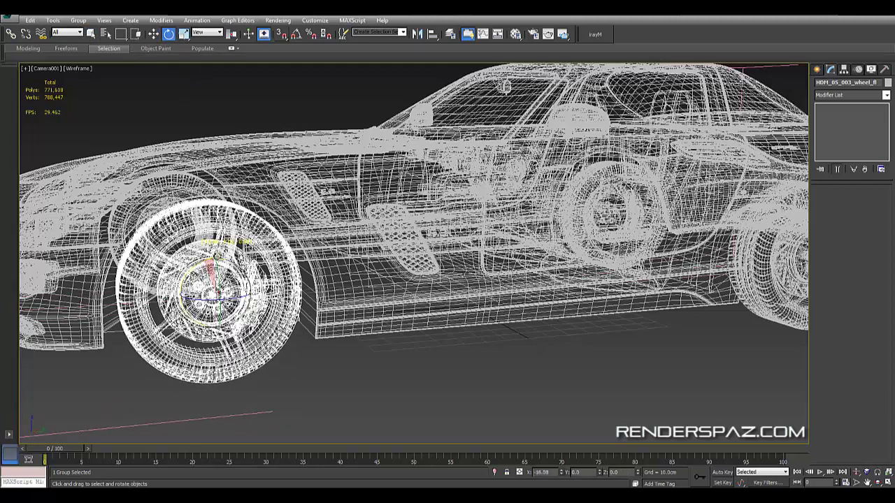
key(f)
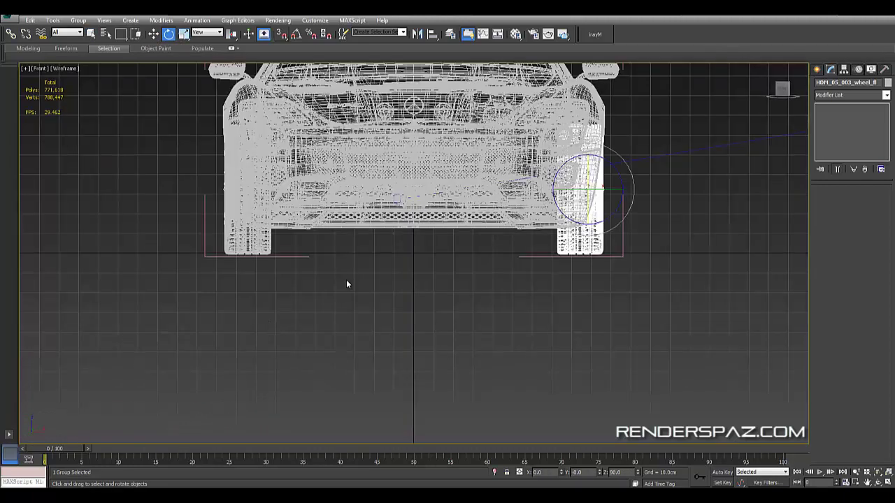
key(l)
scroll(345, 278, down, 3)
key(z)
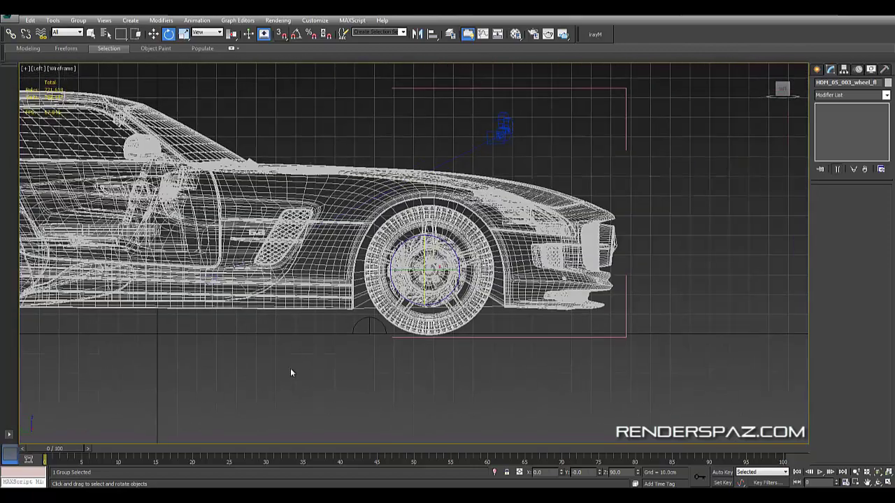
key(F3)
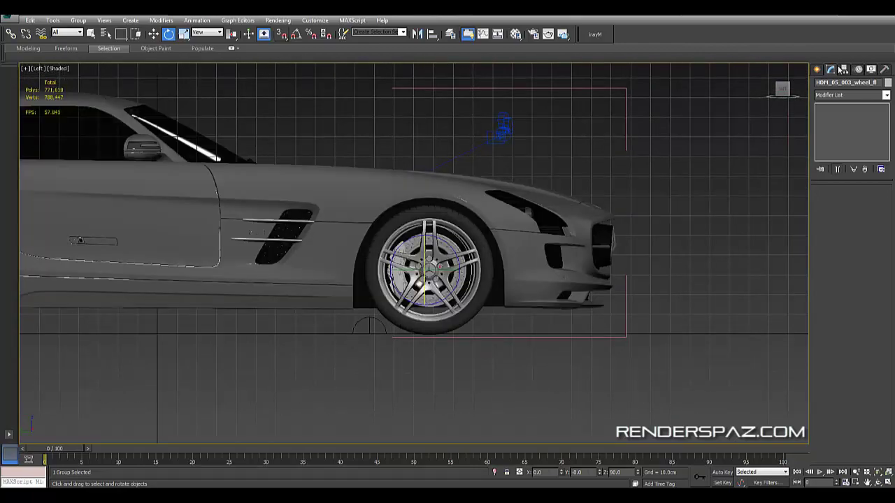
- Center the front wheel's pivot on the object using Affect Pivot Only
click(844, 69)
click(852, 128)
click(850, 177)
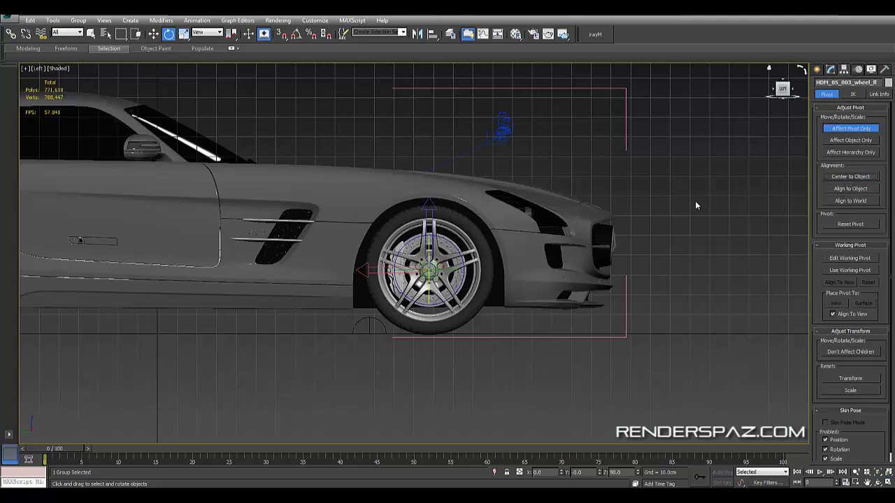
click(851, 129)
- In a wireframe perspective view, adjust the rear wheel's pivot with Affect Pivot Only
middle_drag(70, 257, 328, 257)
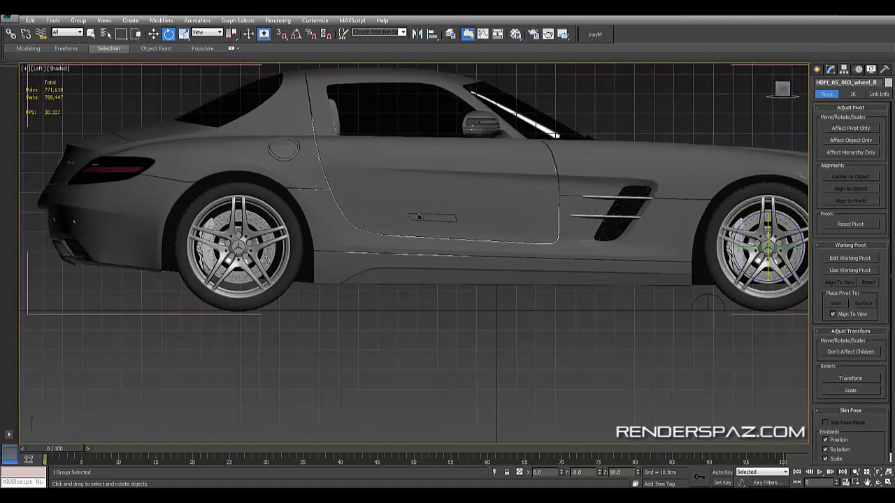
scroll(412, 255, up, 3)
key(p)
mouse_move(465, 294)
alt+middle_down()
mouse_move(299, 299)
mouse_move(532, 295)
mouse_move(552, 317)
mouse_move(628, 331)
alt+middle_up()
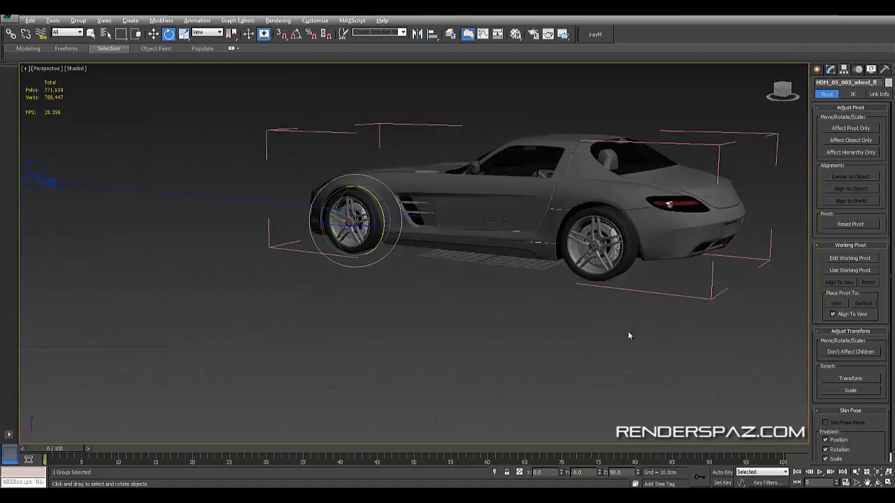
scroll(549, 286, up, 2)
scroll(444, 263, up, 3)
key(F3)
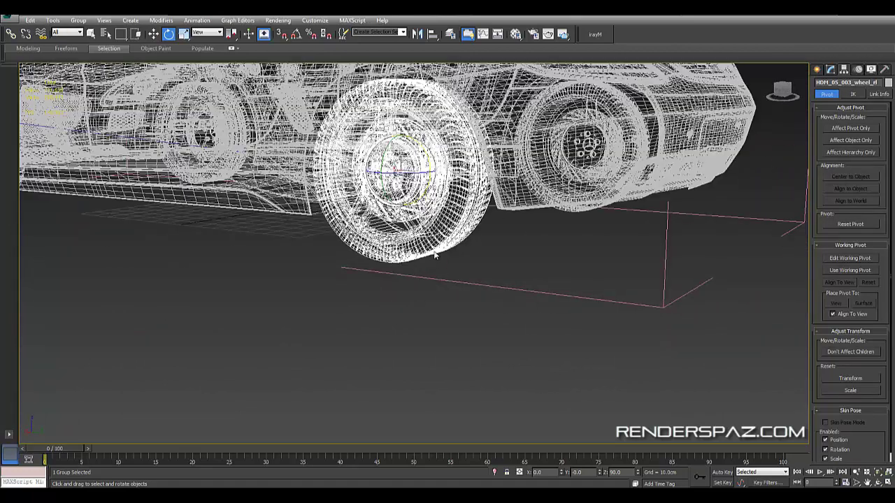
click(852, 130)
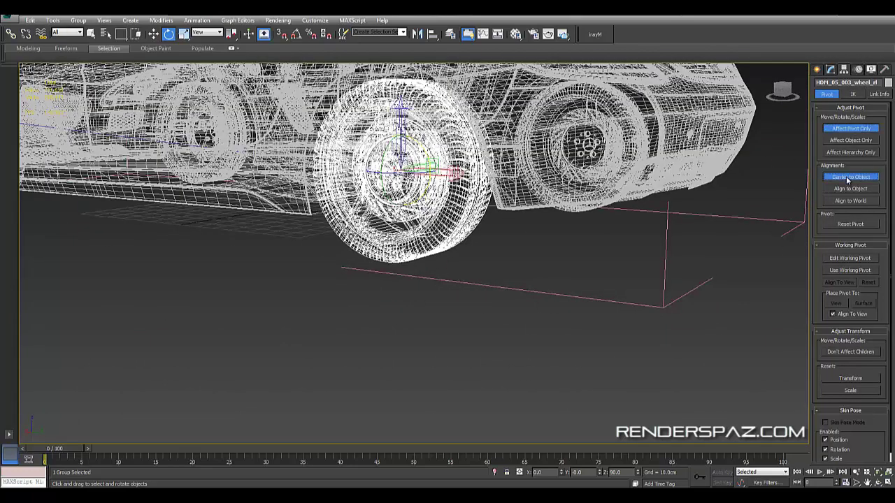
click(855, 130)
scroll(491, 242, down, 2)
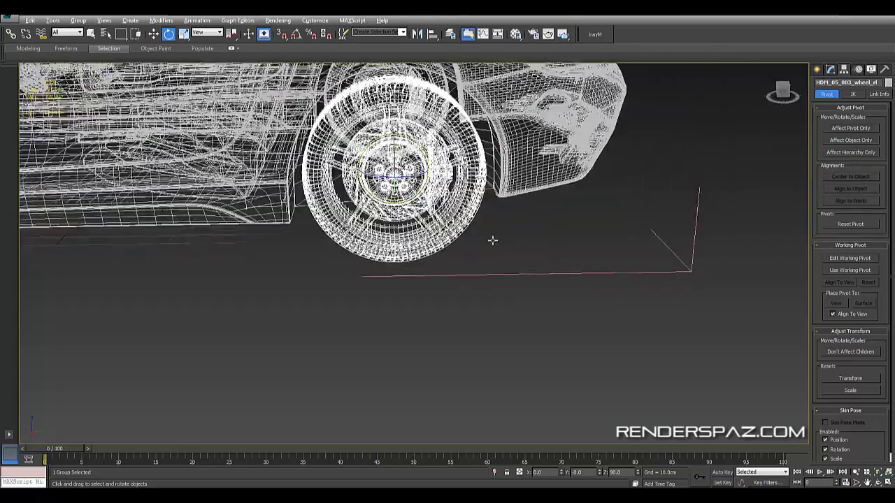
alt+middle_drag(491, 242, 420, 233)
mouse_move(507, 200)
alt+middle_down()
mouse_move(505, 171)
mouse_move(476, 219)
mouse_move(358, 249)
alt+middle_up()
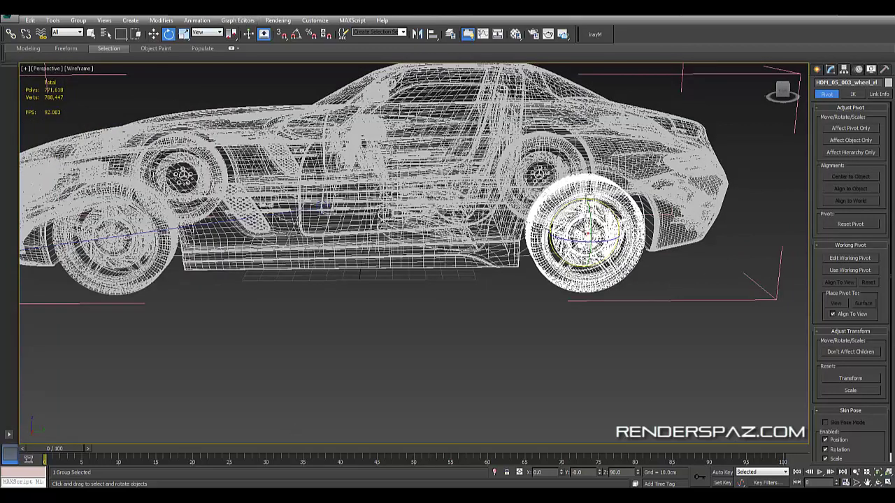
- With Auto Key on, rotate the rear wheel 90 degrees at frame 5
click(724, 472)
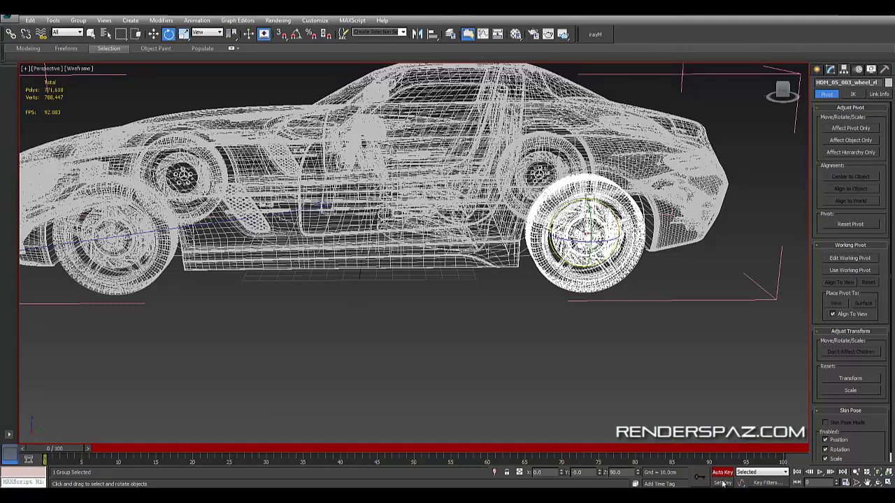
drag(78, 451, 115, 450)
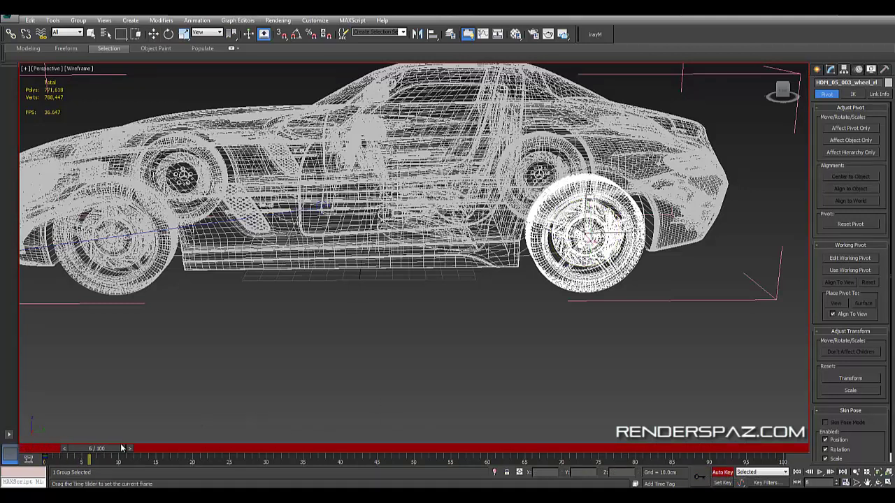
key(e)
mouse_move(561, 206)
mouse_down()
mouse_move(570, 208)
mouse_move(361, 273)
mouse_up()
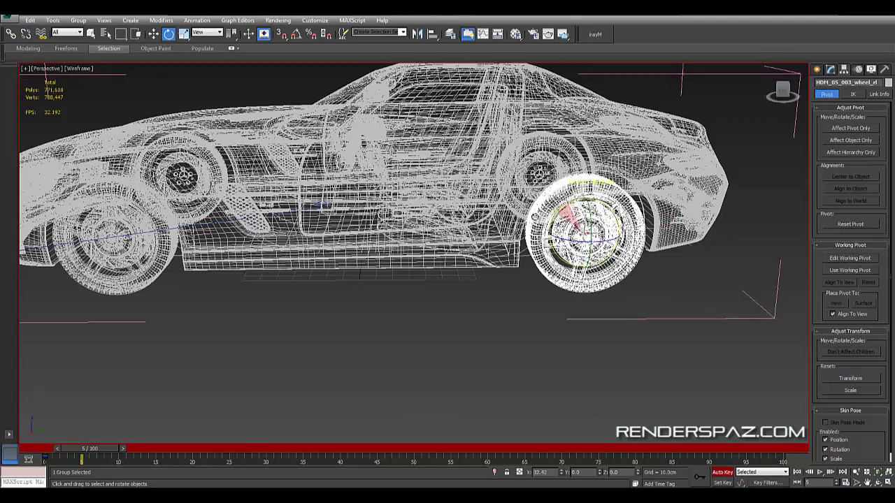
- Key a rotation on the front left wheel at frame 5, then deselect and return to Shaded
click(112, 234)
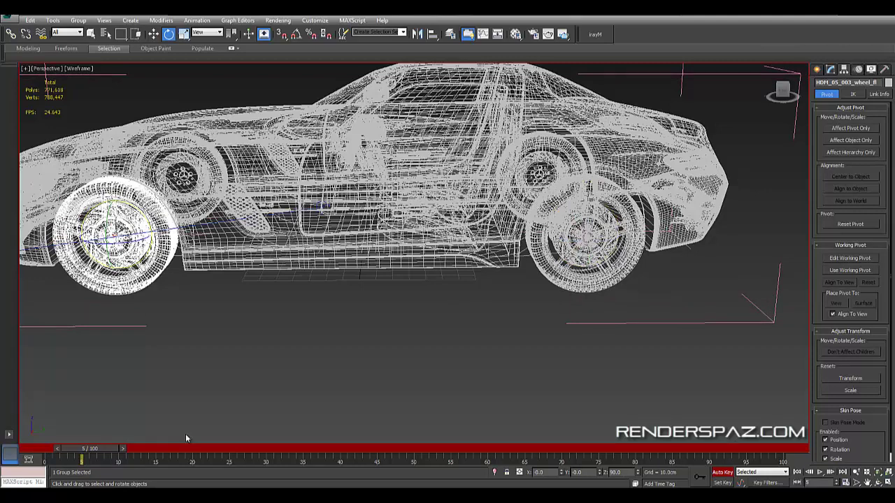
mouse_move(101, 448)
mouse_down()
mouse_move(63, 449)
mouse_move(98, 448)
mouse_up()
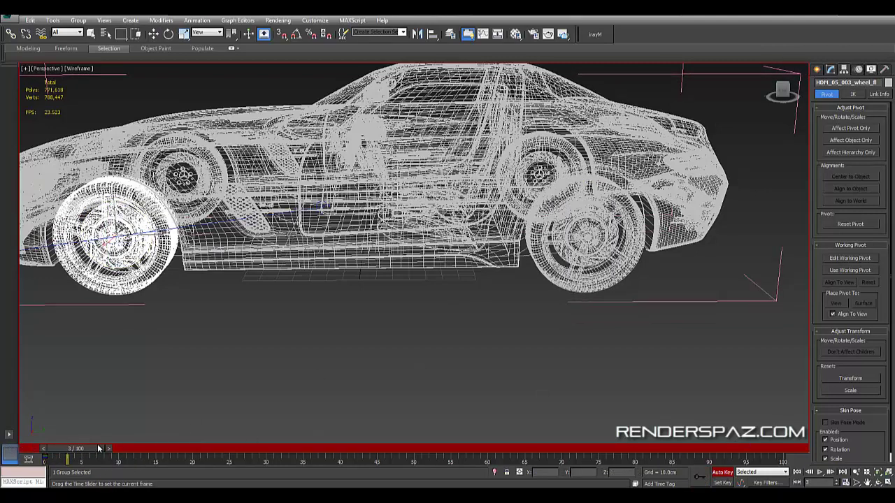
click(116, 442)
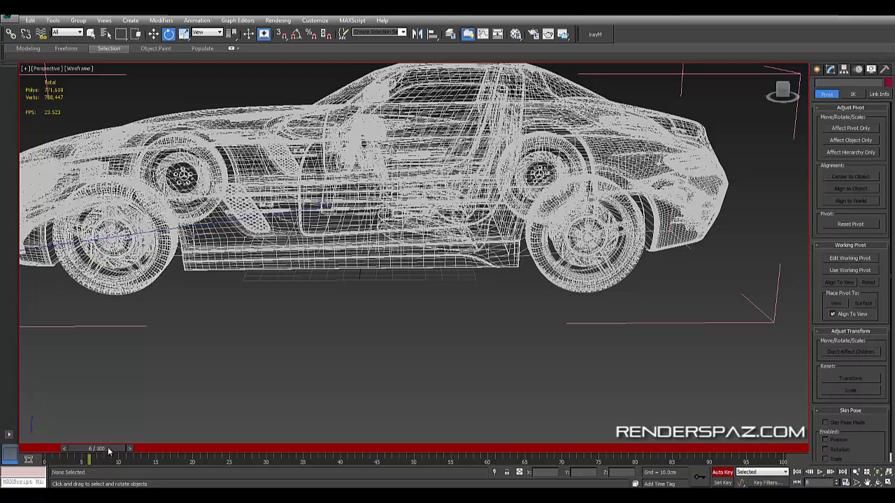
click(112, 231)
key(comma)
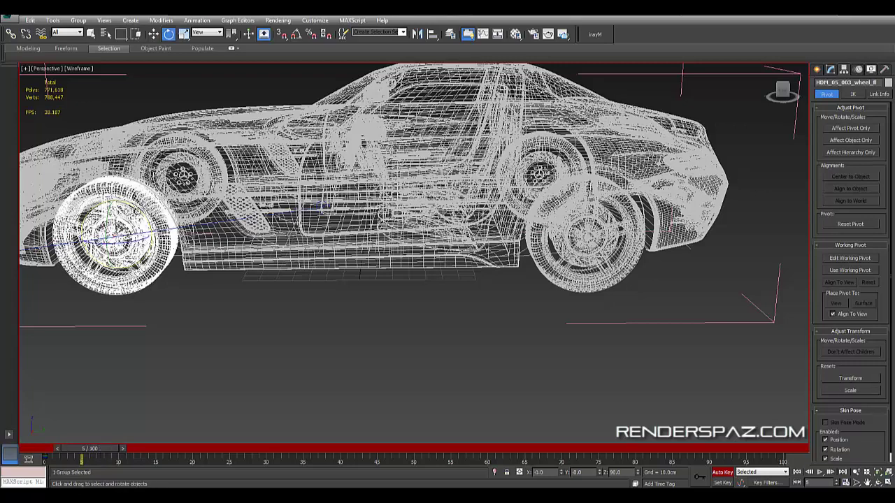
mouse_move(137, 210)
mouse_down()
mouse_move(117, 437)
mouse_move(84, 455)
mouse_up()
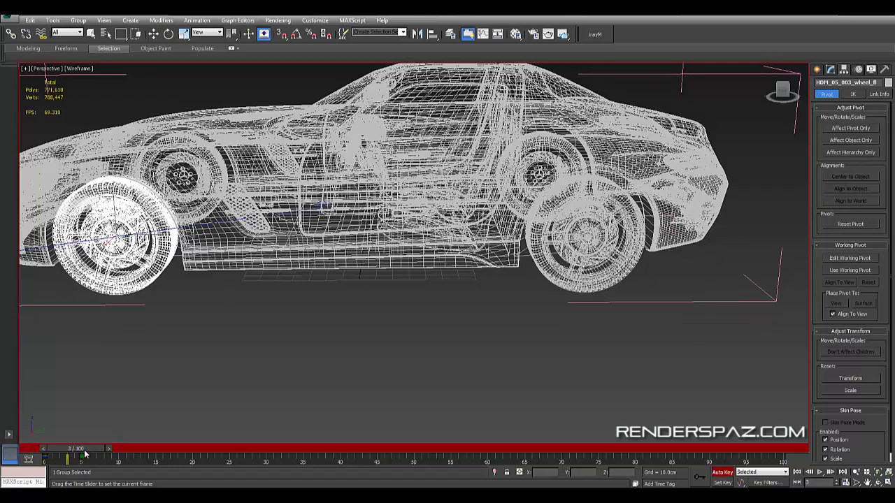
key(e)
alt+middle_drag(328, 305, 519, 370)
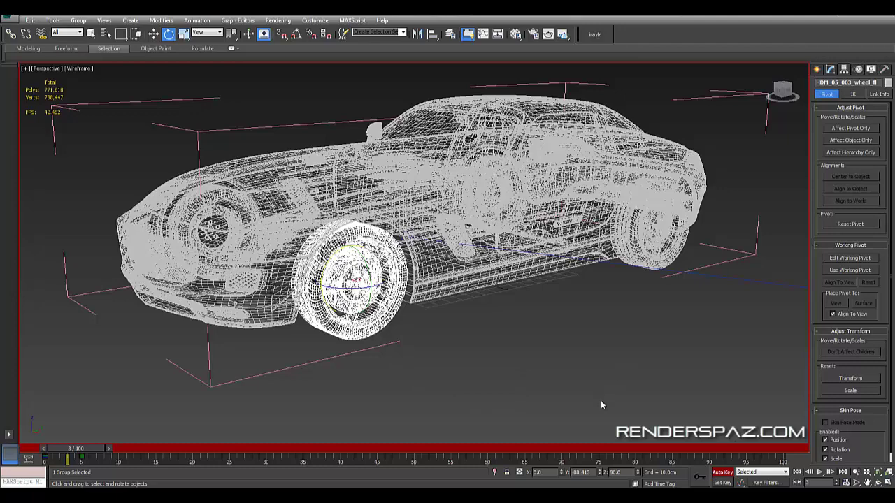
click(625, 315)
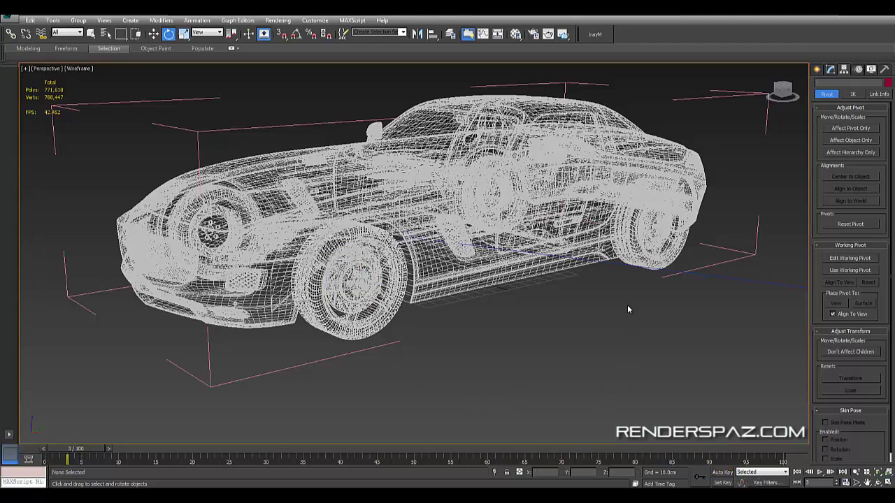
key(F3)
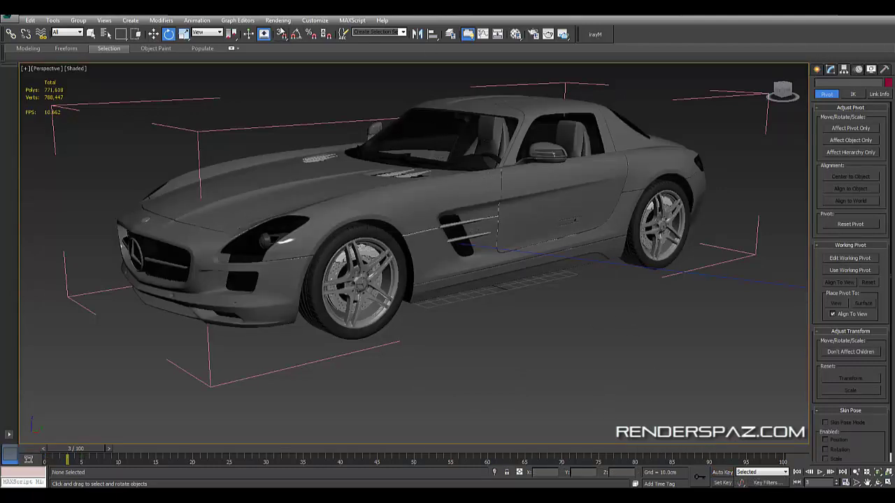
- Enable Motion Blur in the Render Setup iray Renderer settings
click(278, 19)
click(289, 43)
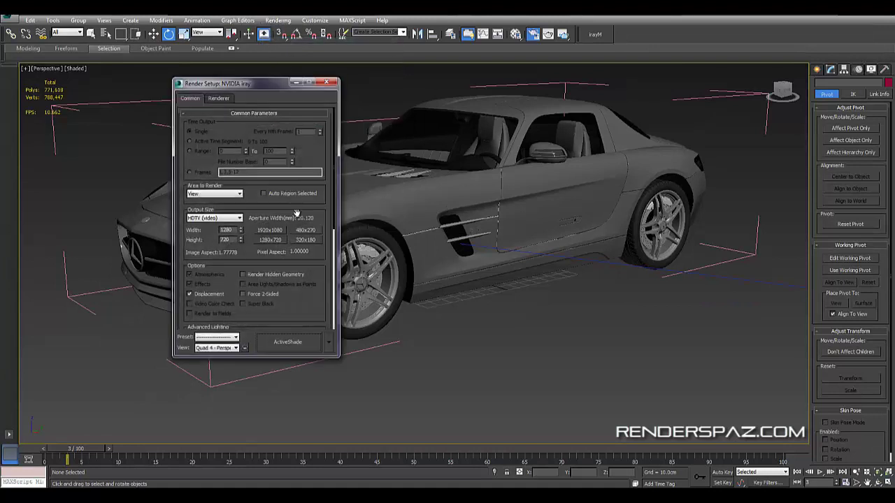
click(217, 98)
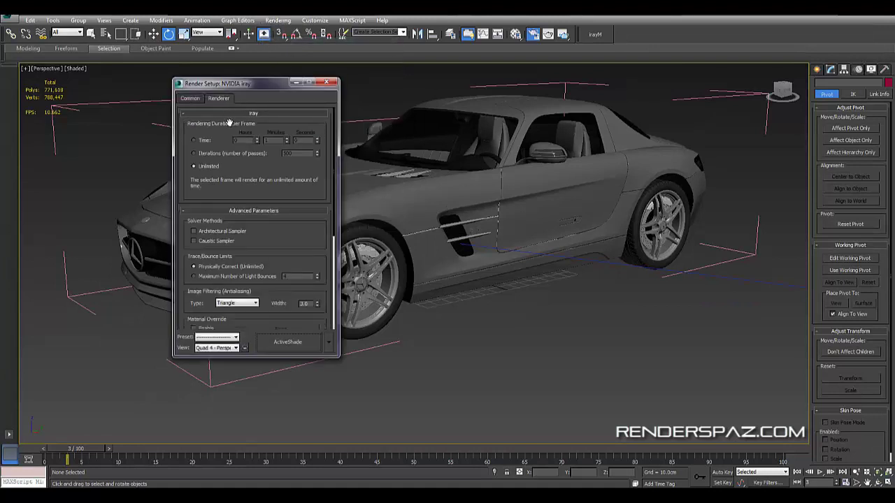
scroll(290, 261, down, 2)
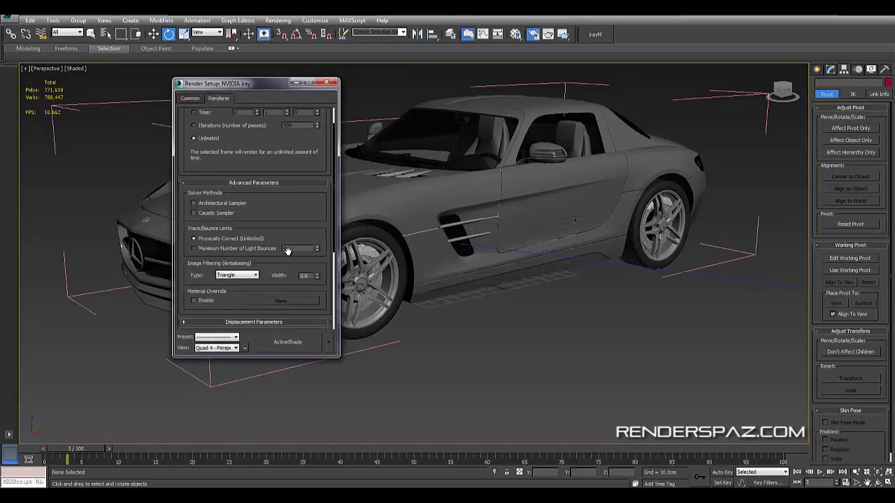
scroll(275, 293, down, 4)
scroll(275, 292, down, 5)
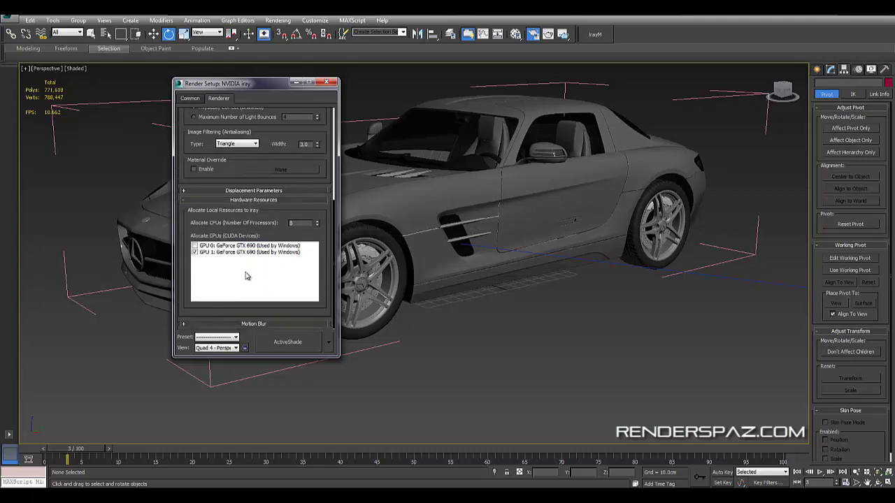
click(249, 191)
click(250, 191)
click(256, 324)
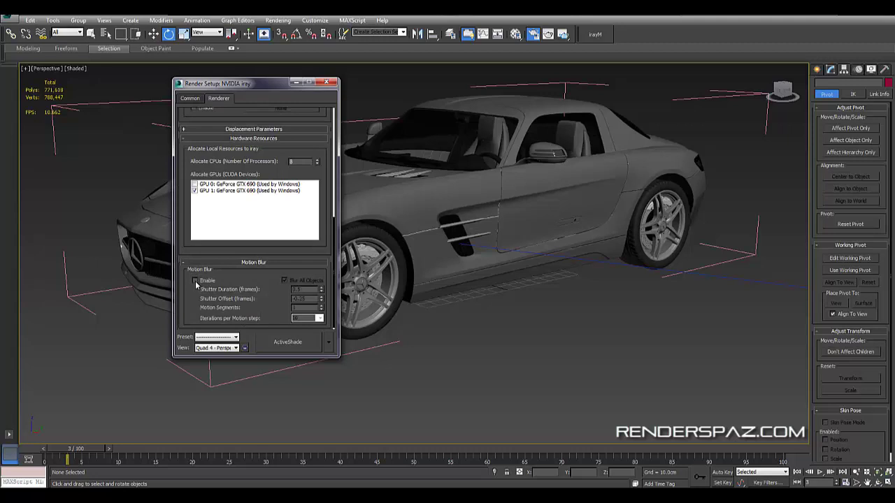
- Orbit and dolly Camera001 into a closer front three-quarter view of the car
alt+middle_drag(441, 321, 595, 413)
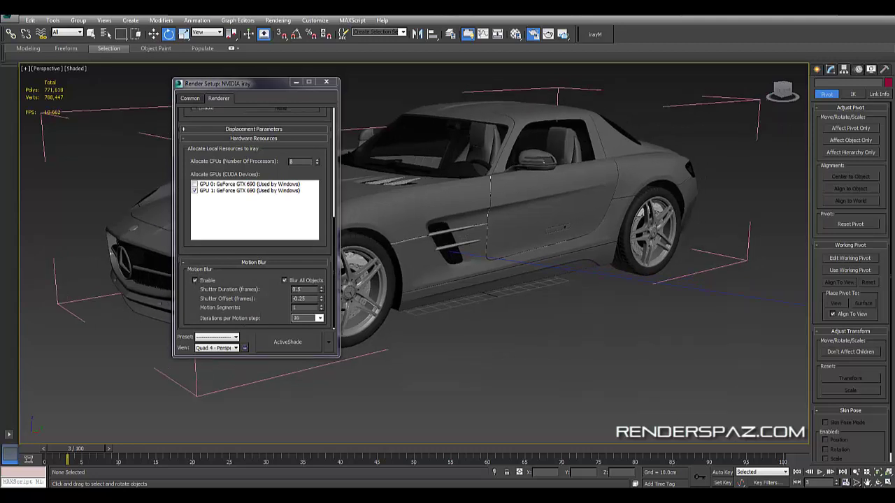
key(c)
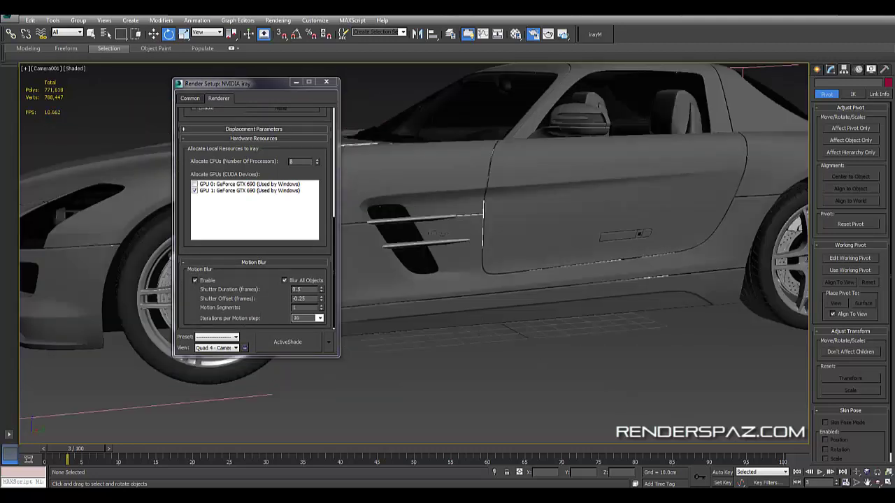
click(877, 482)
mouse_move(504, 282)
mouse_down()
mouse_move(558, 381)
mouse_move(588, 401)
mouse_up()
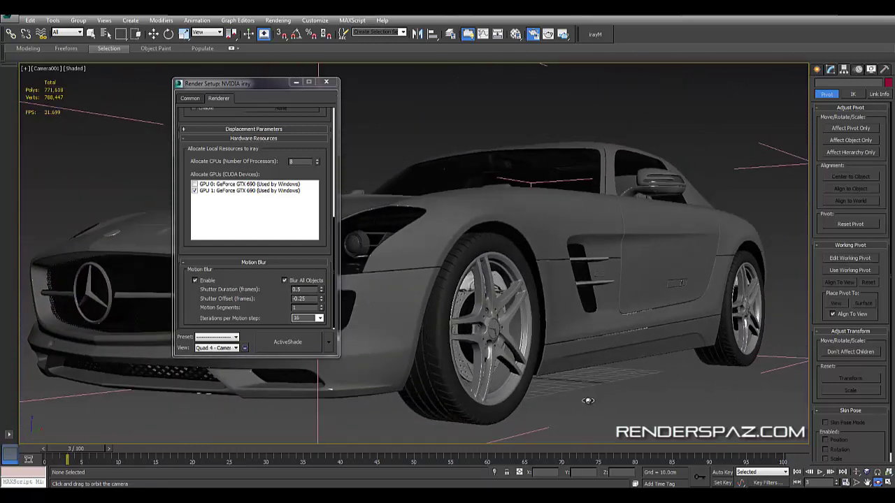
click(857, 474)
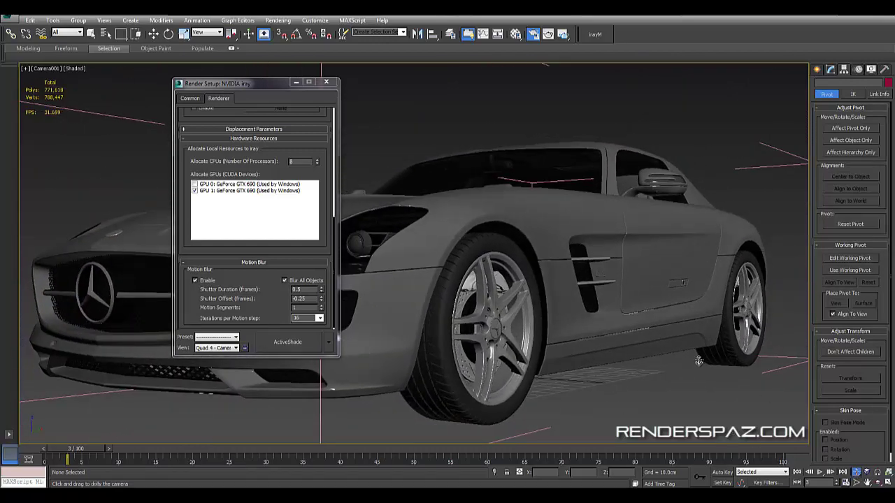
drag(698, 361, 701, 403)
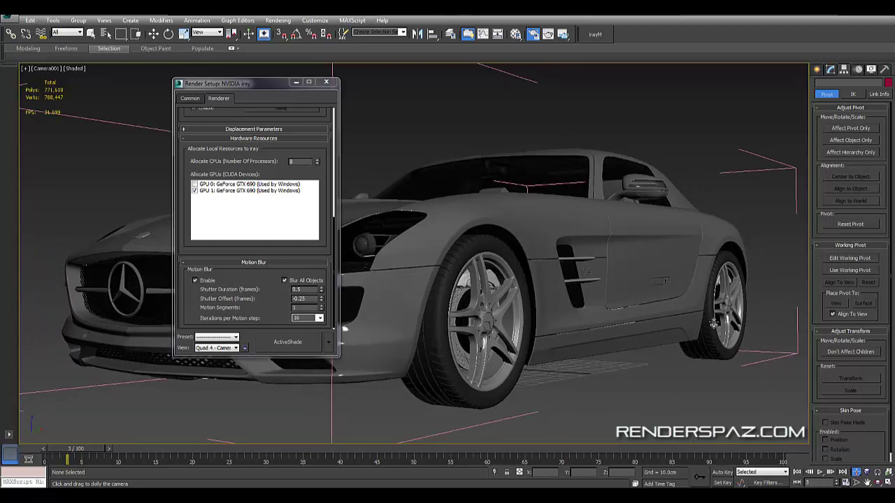
- From the Top view, set Camera001's Target Distance to about 335, then return to the camera view
click(326, 82)
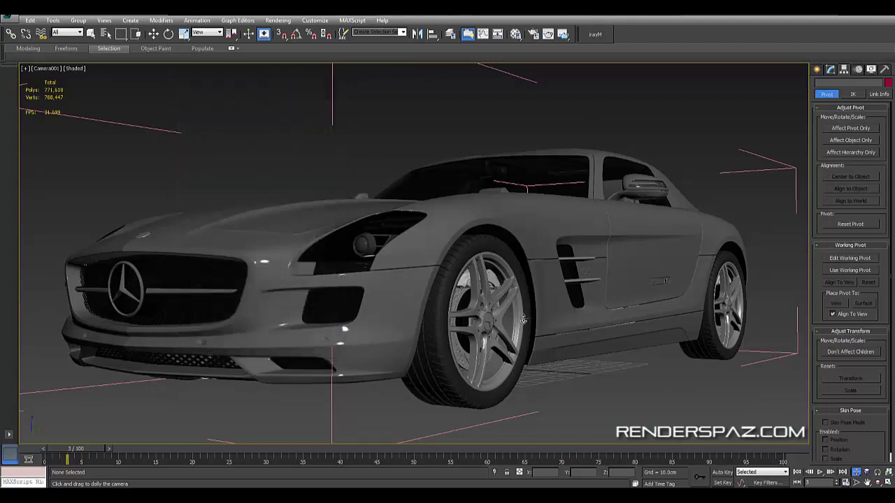
key(t)
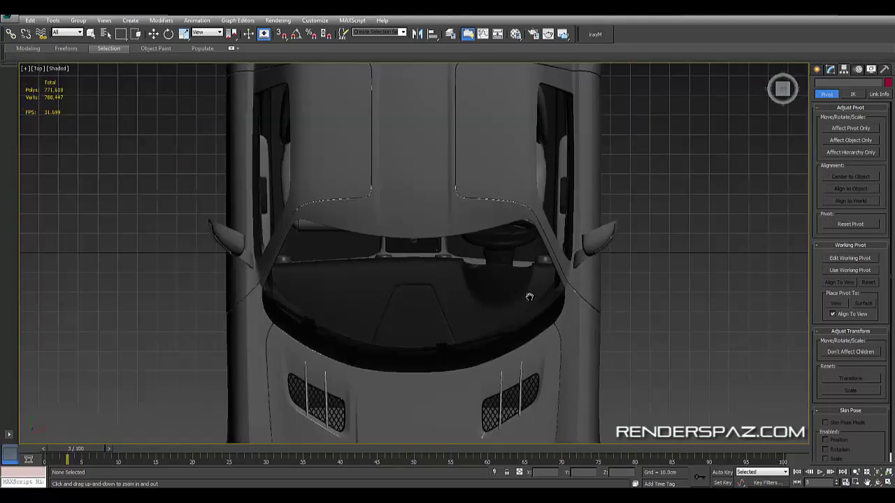
scroll(530, 298, down, 5)
scroll(546, 315, down, 5)
key(e)
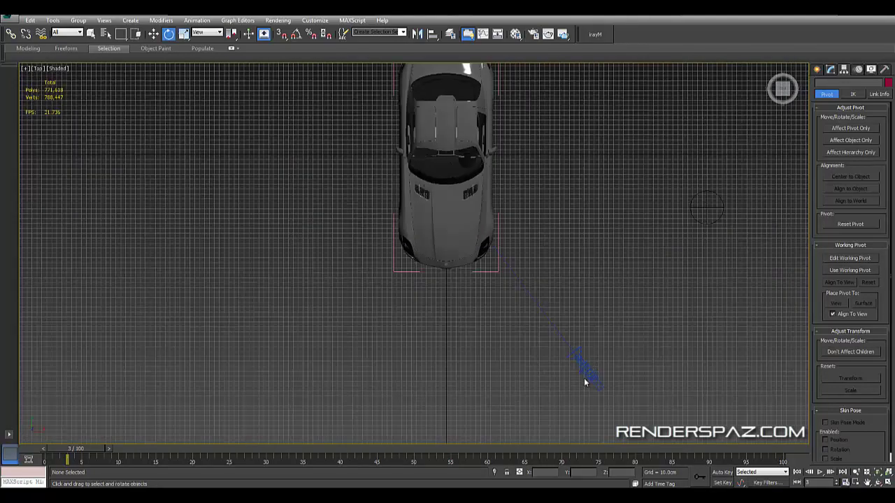
click(586, 383)
click(831, 71)
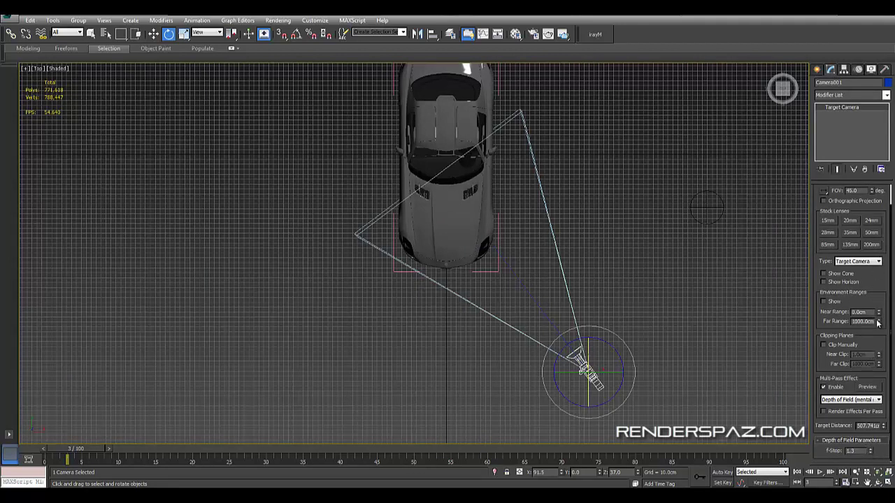
drag(884, 428, 885, 442)
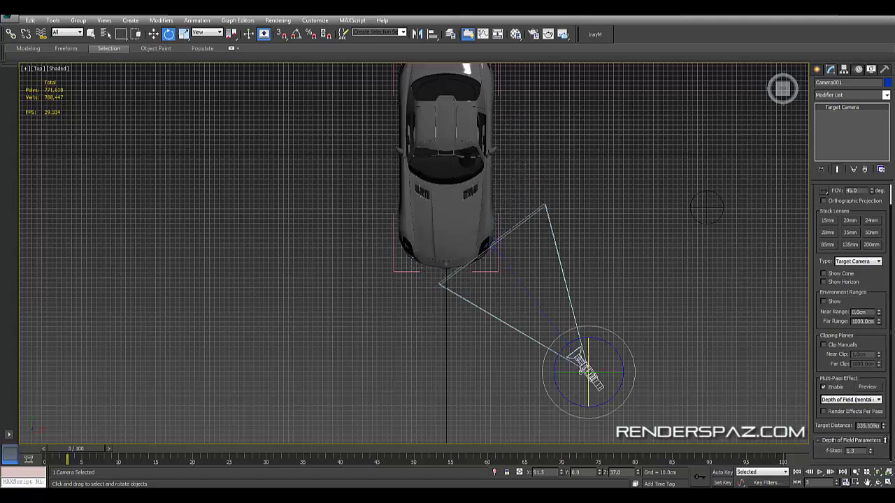
drag(885, 442, 885, 441)
key(c)
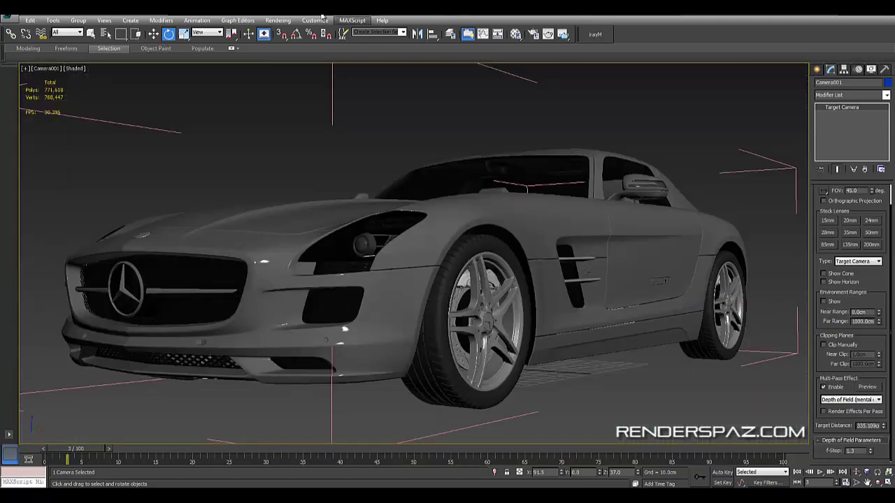
click(278, 20)
- Start an interactive ActiveShade render of the scene
click(284, 31)
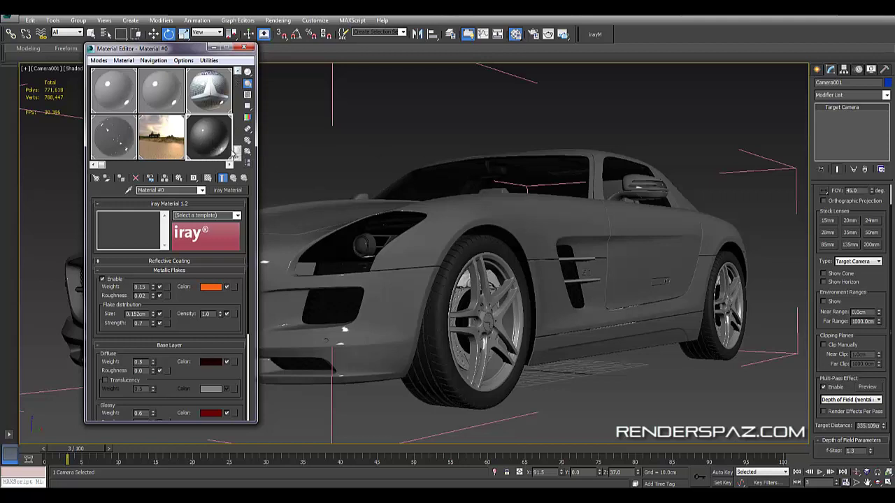
- Eyedrop the red car paint material from the body into the Material Editor
mouse_move(237, 154)
mouse_down()
mouse_move(237, 112)
mouse_move(223, 144)
mouse_up()
click(129, 190)
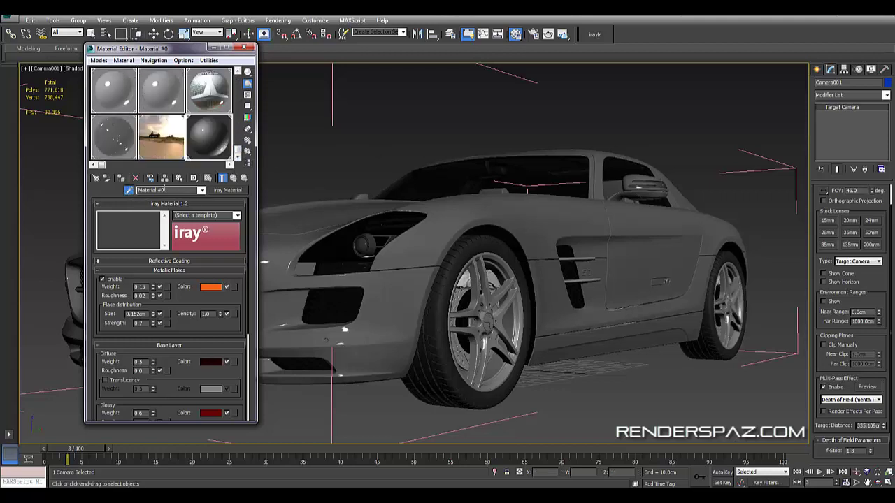
click(154, 99)
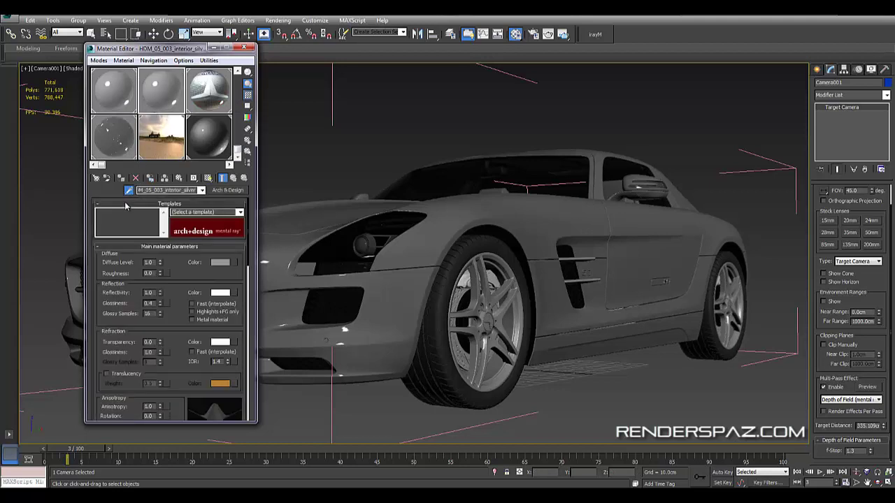
click(441, 209)
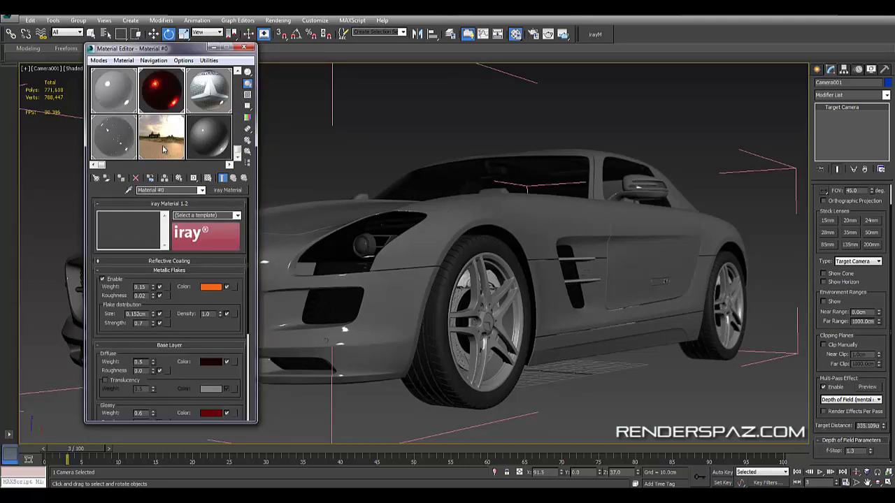
- Make the metallic flakes a pale red-orange and the base diffuse a brighter red
click(212, 288)
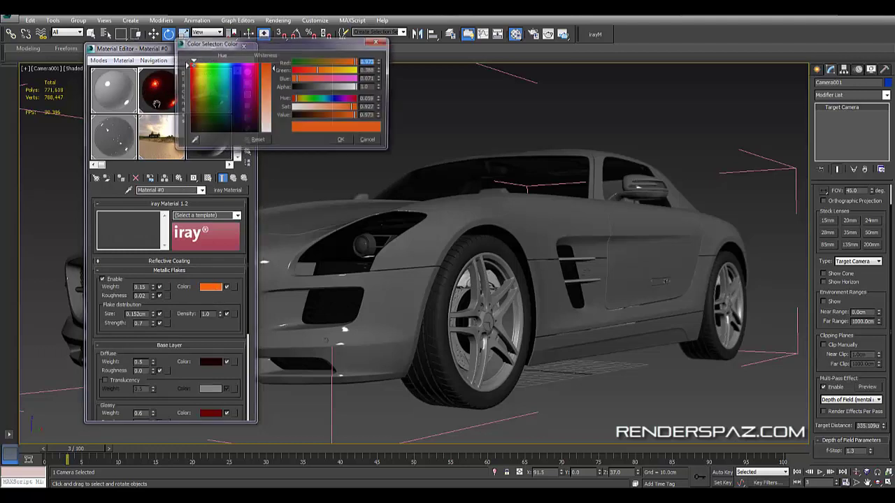
click(193, 65)
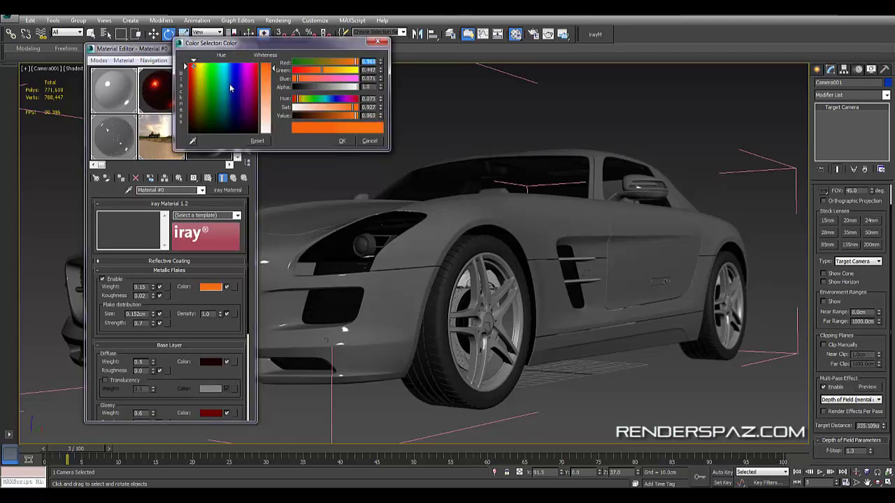
drag(193, 82, 189, 96)
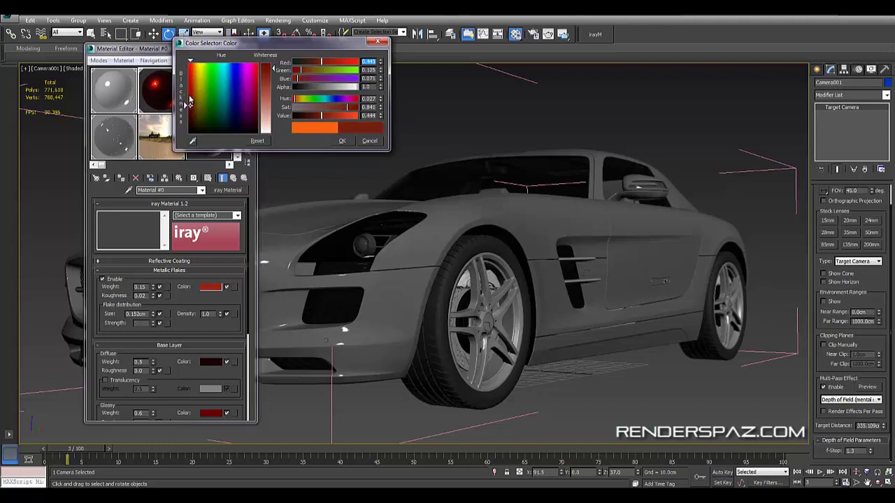
drag(267, 102, 274, 89)
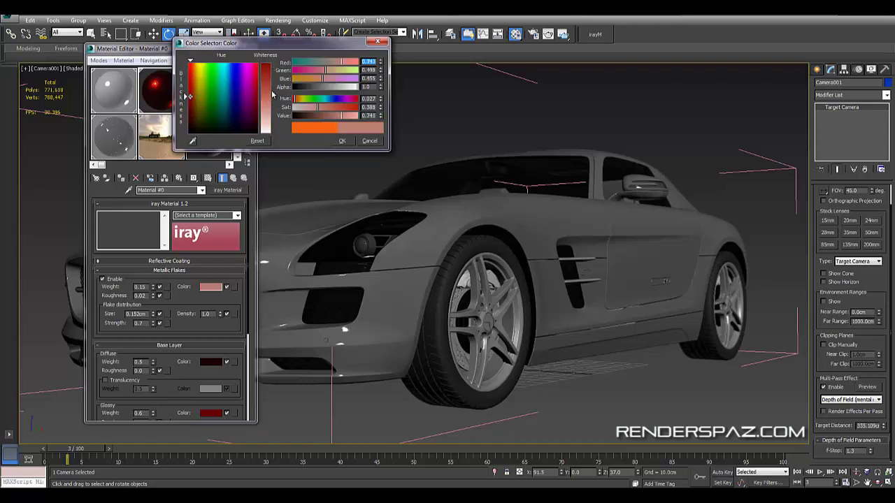
click(342, 142)
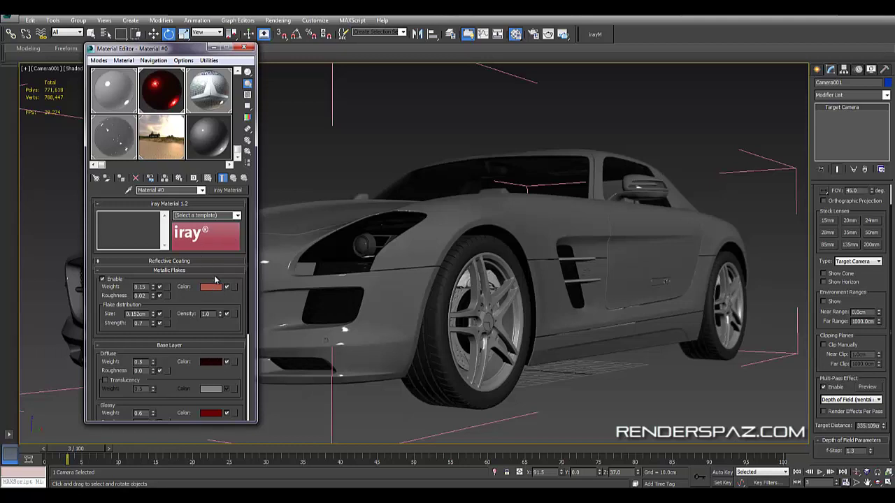
click(211, 361)
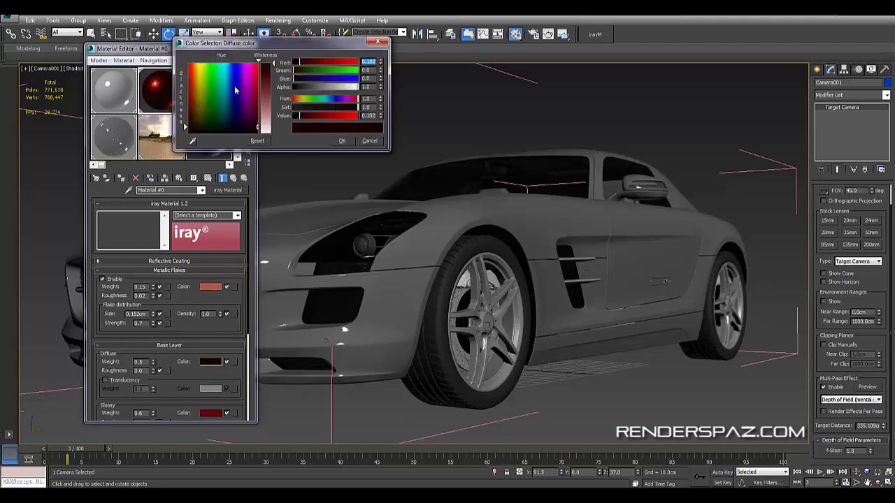
click(188, 72)
drag(188, 72, 189, 97)
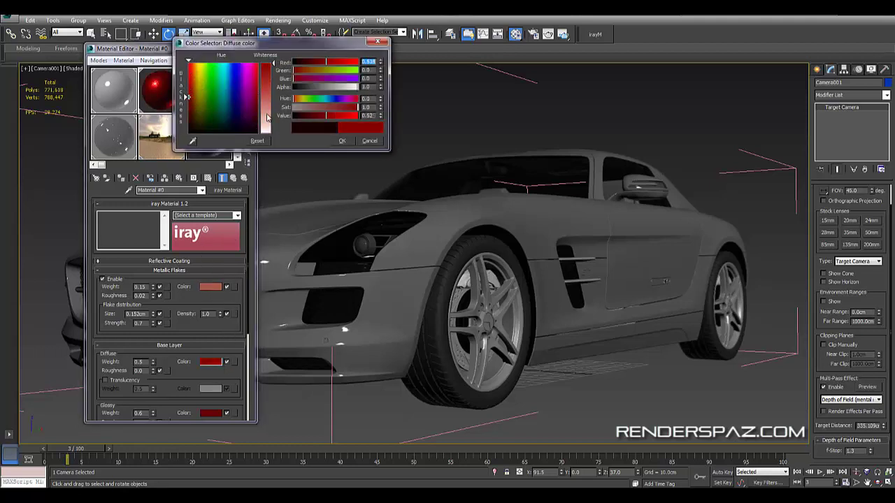
click(342, 140)
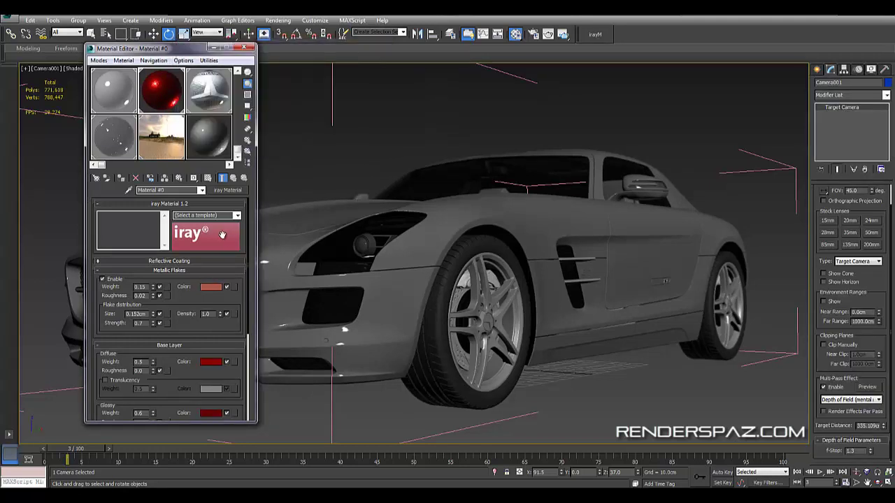
- Set the reflective coating weight to 1.0
click(171, 263)
click(171, 263)
click(176, 271)
click(175, 261)
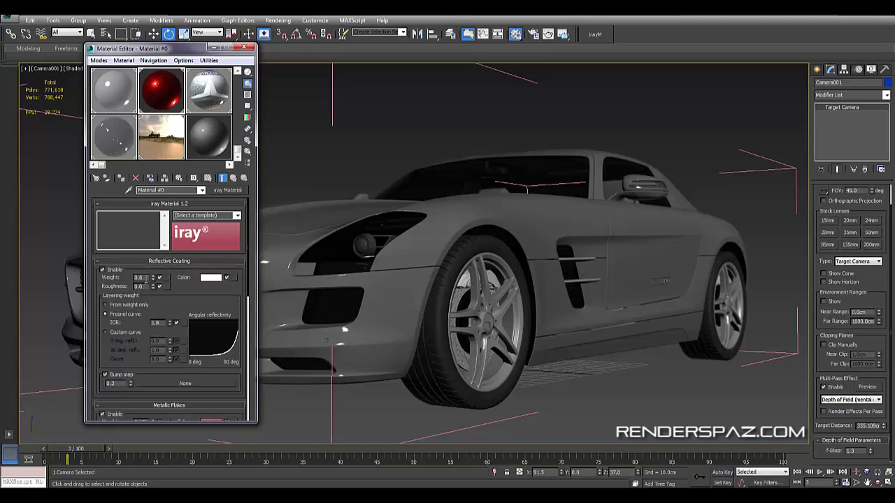
double_click(139, 277)
text(1.0)
key(Return)
click(243, 47)
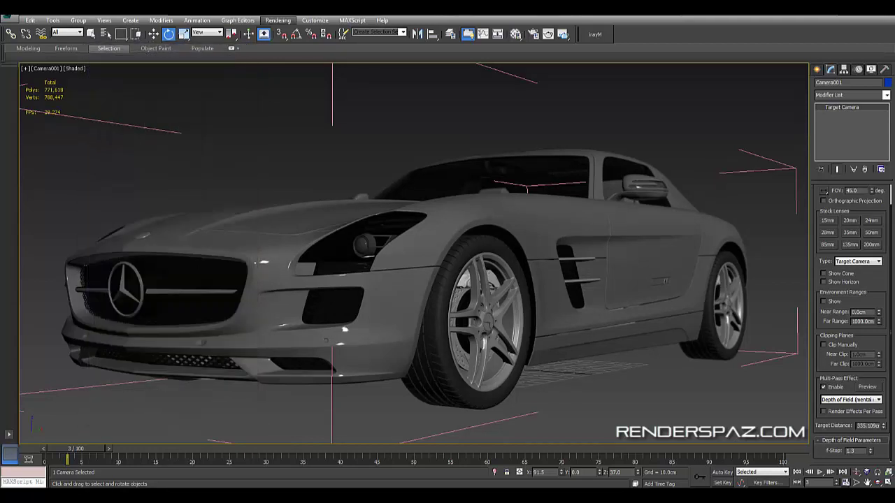
click(277, 20)
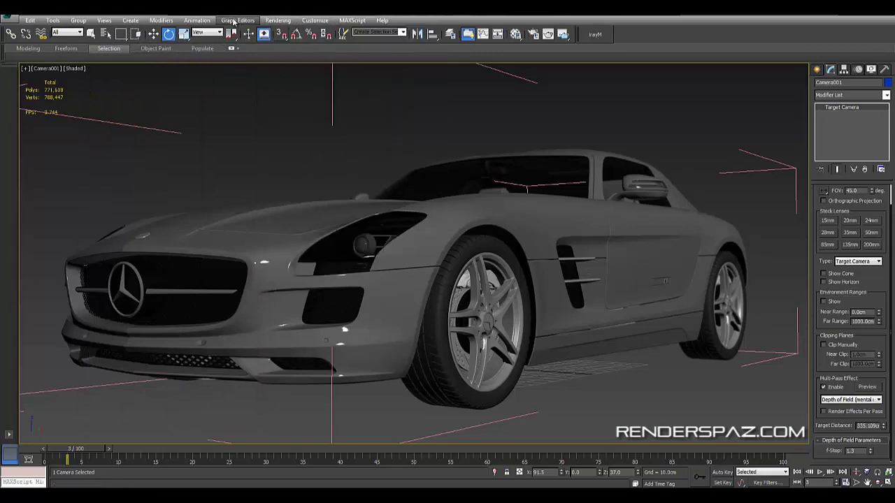
click(277, 20)
click(281, 32)
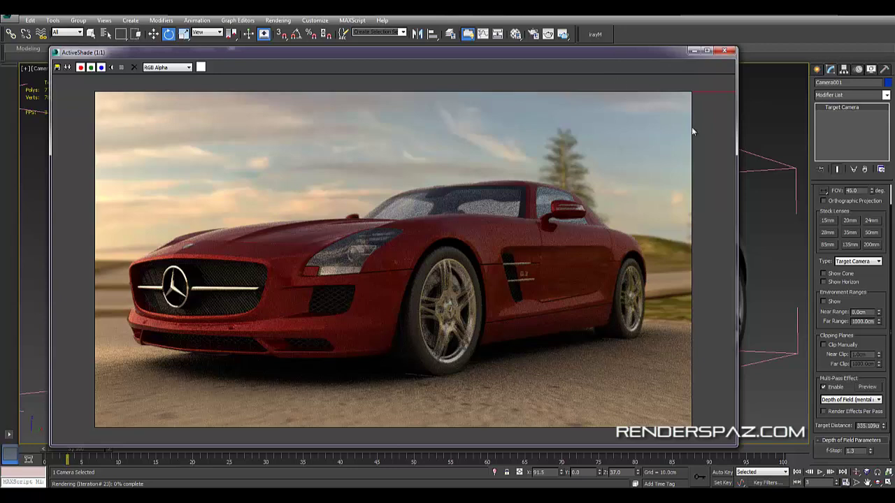
- In the iray Manager Background options, enable Color Override with a dark grey colour
click(726, 51)
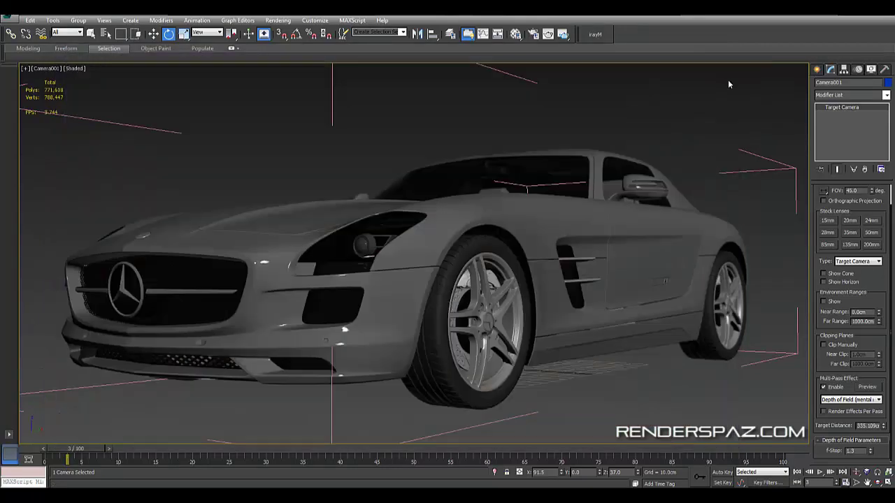
click(594, 34)
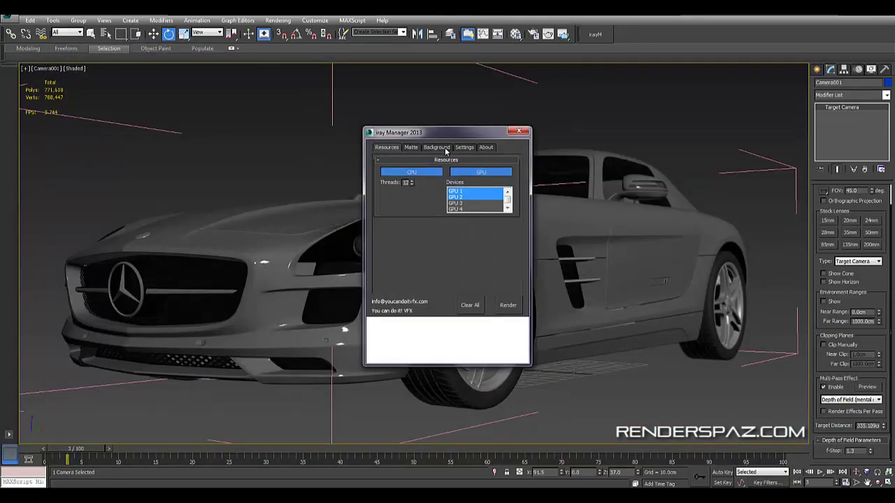
click(414, 148)
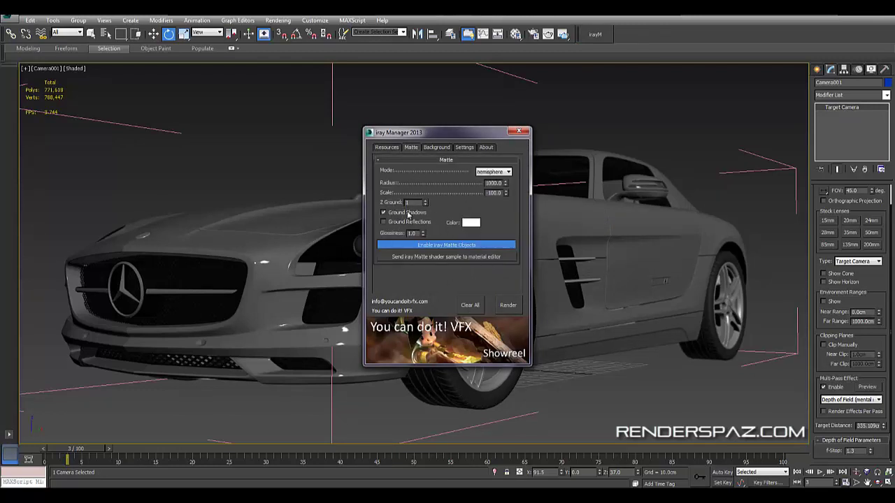
click(460, 147)
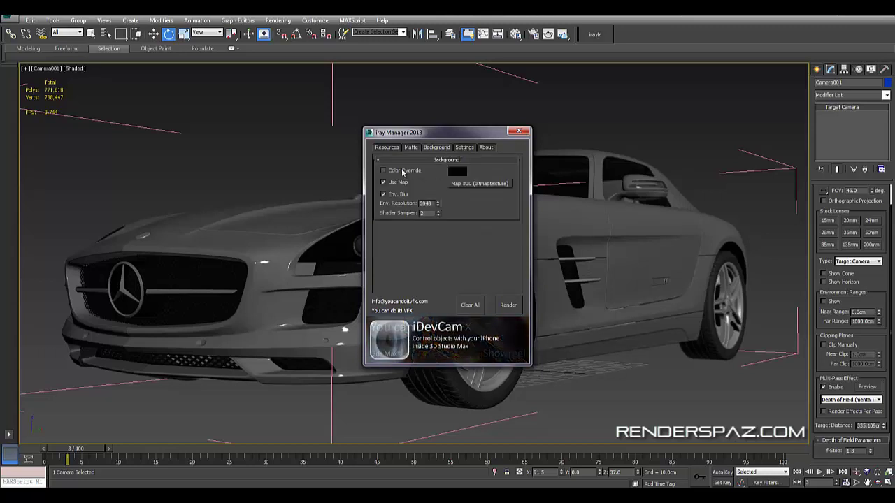
click(402, 172)
click(458, 173)
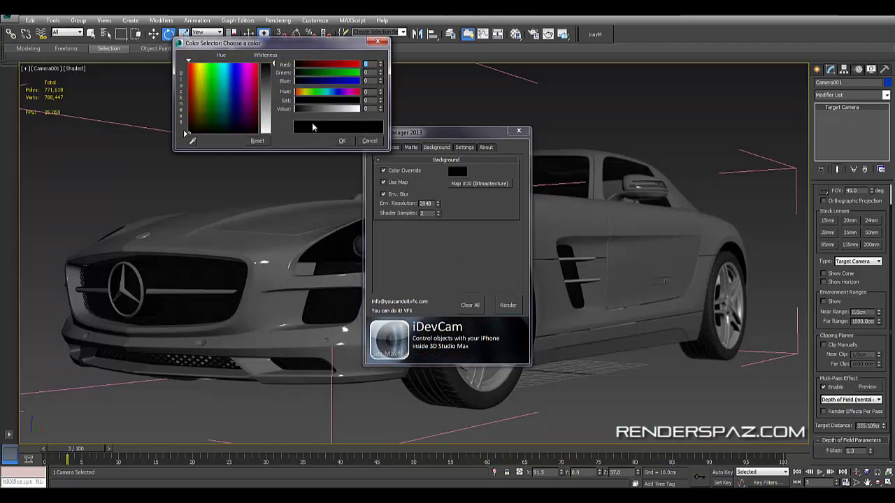
drag(269, 75, 269, 85)
click(345, 142)
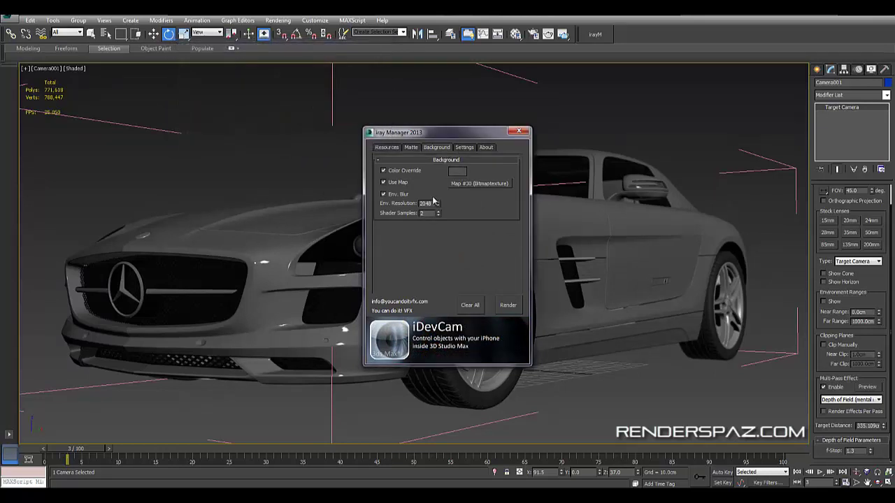
- Launch the ActiveShade render from the iray Manager with the grey background
click(508, 306)
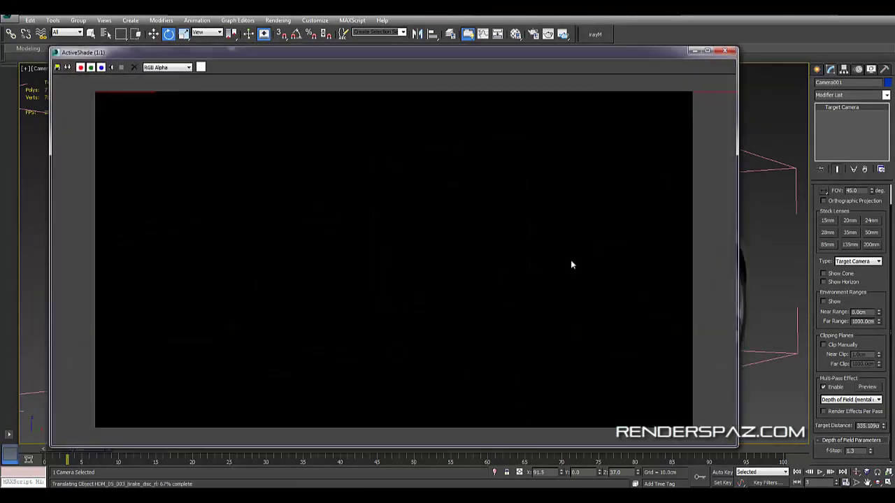